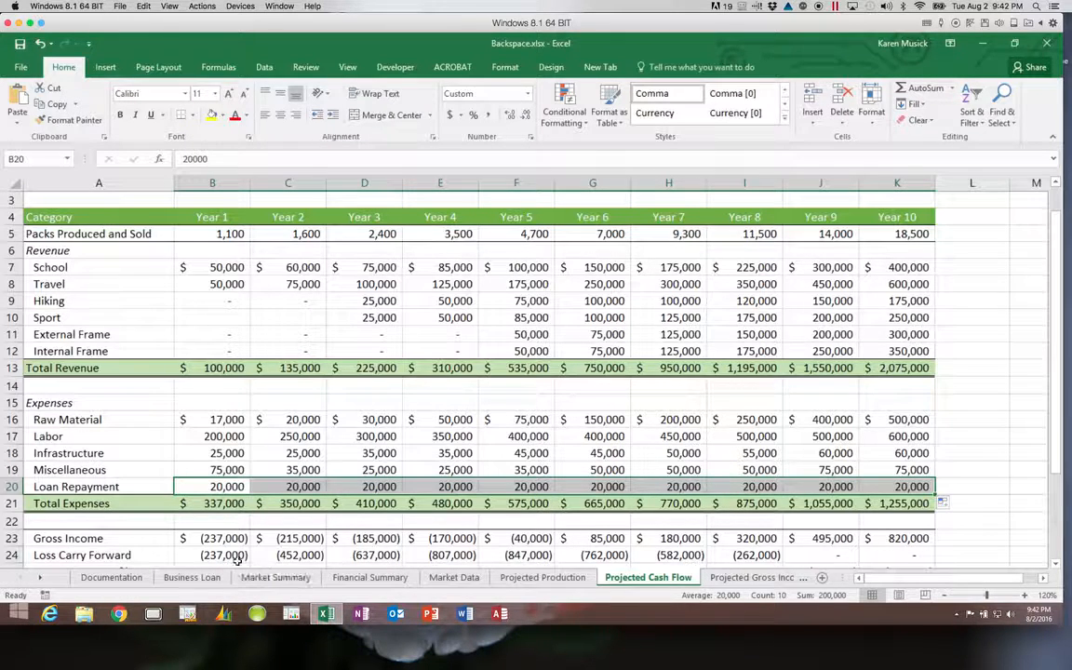
# Step: Insert a pie chart of the Pack Type and Total data in A4:B10 on the Market Summary sheet
pyautogui.click(192, 578)
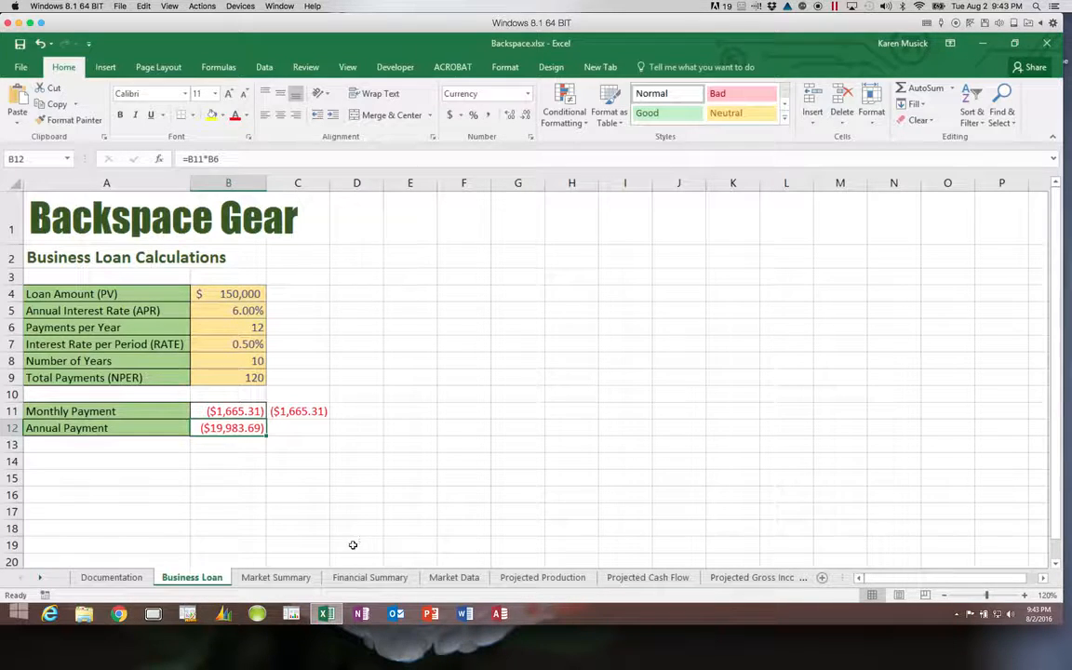
pyautogui.click(302, 578)
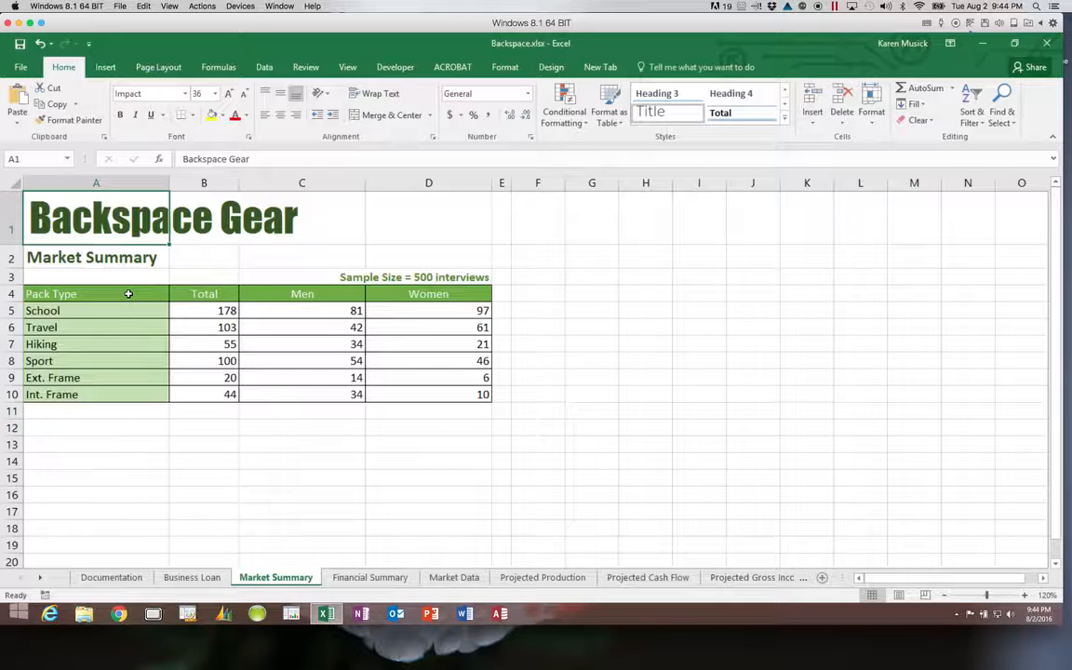
pyautogui.moveTo(128, 294); pyautogui.dragTo(189, 398)
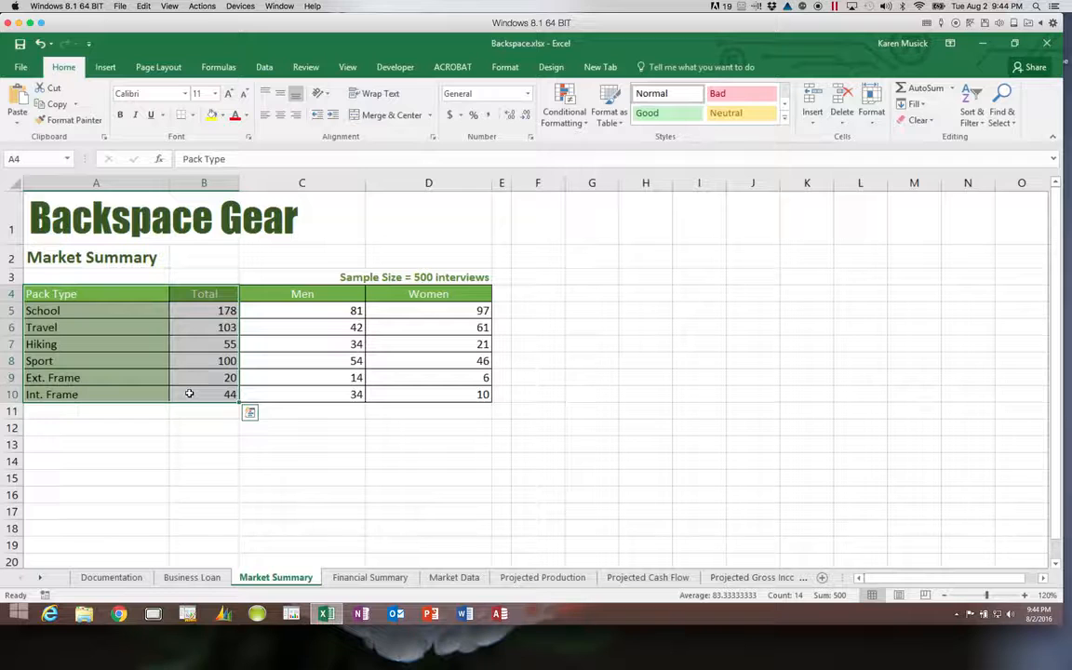
pyautogui.click(251, 413)
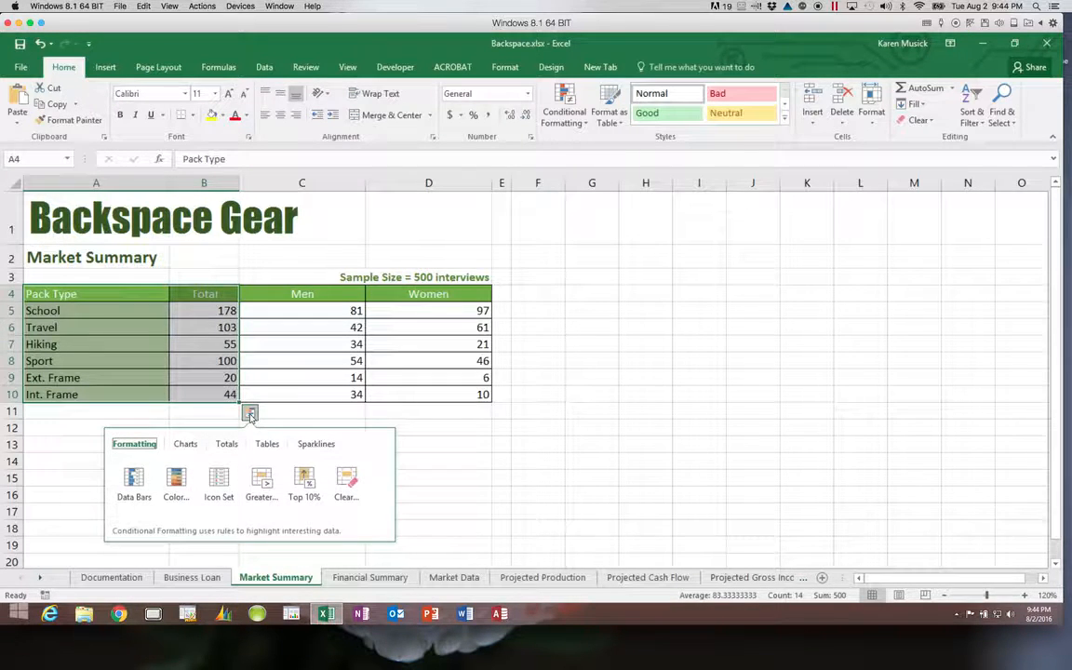
pyautogui.click(188, 446)
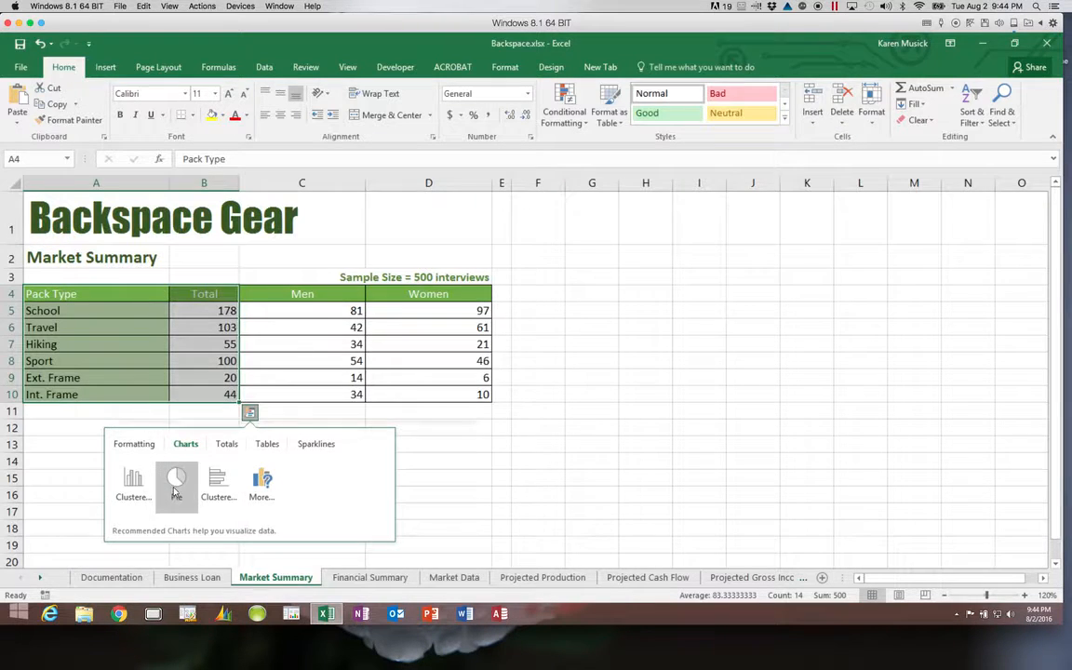
pyautogui.click(177, 482)
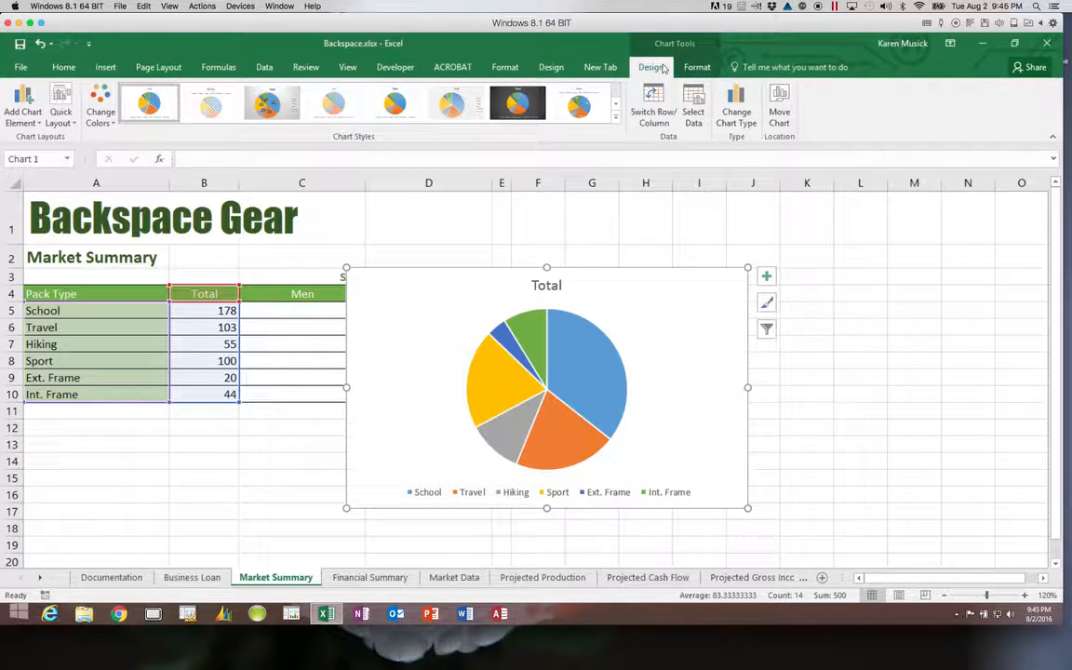
pyautogui.scroll(-1, 651, 68)
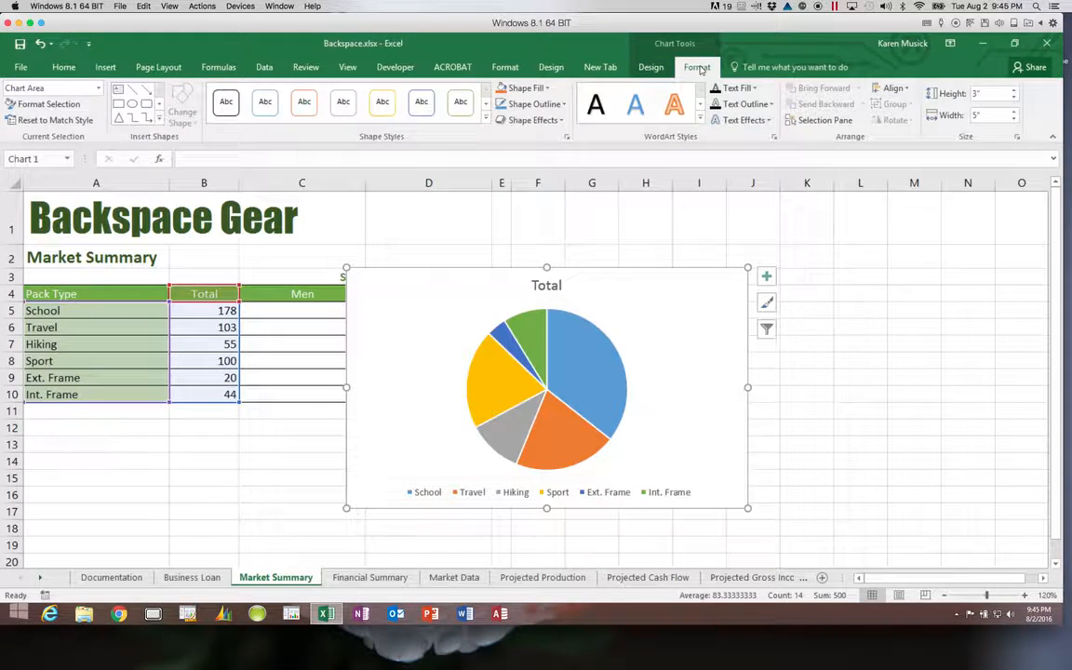
pyautogui.click(652, 68)
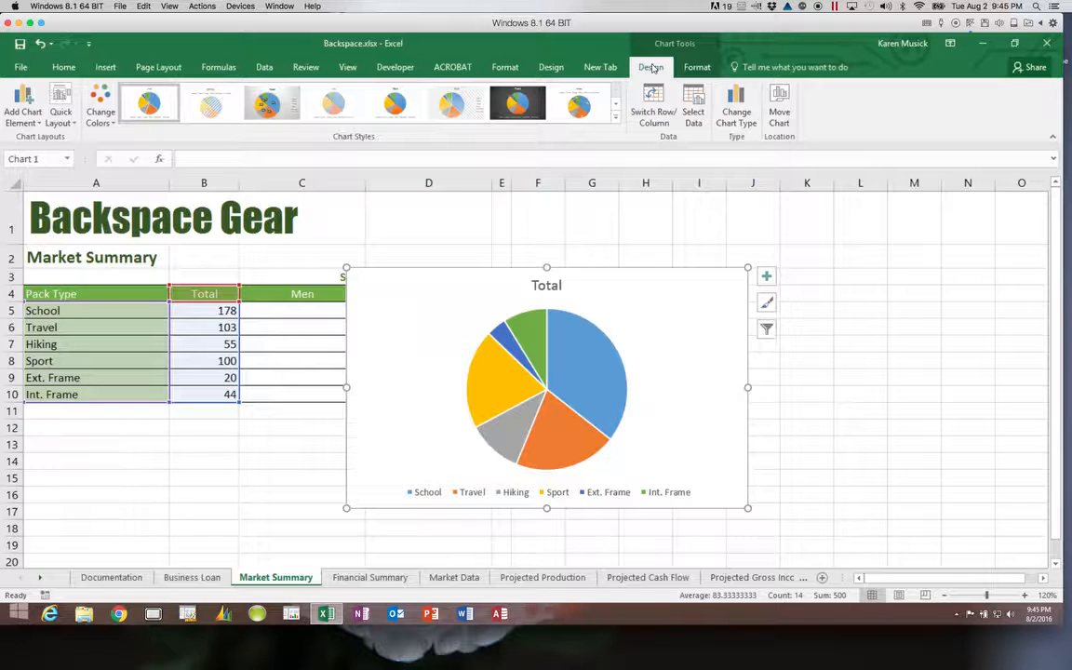
pyautogui.click(405, 301)
pyautogui.moveTo(405, 300); pyautogui.dragTo(373, 264)
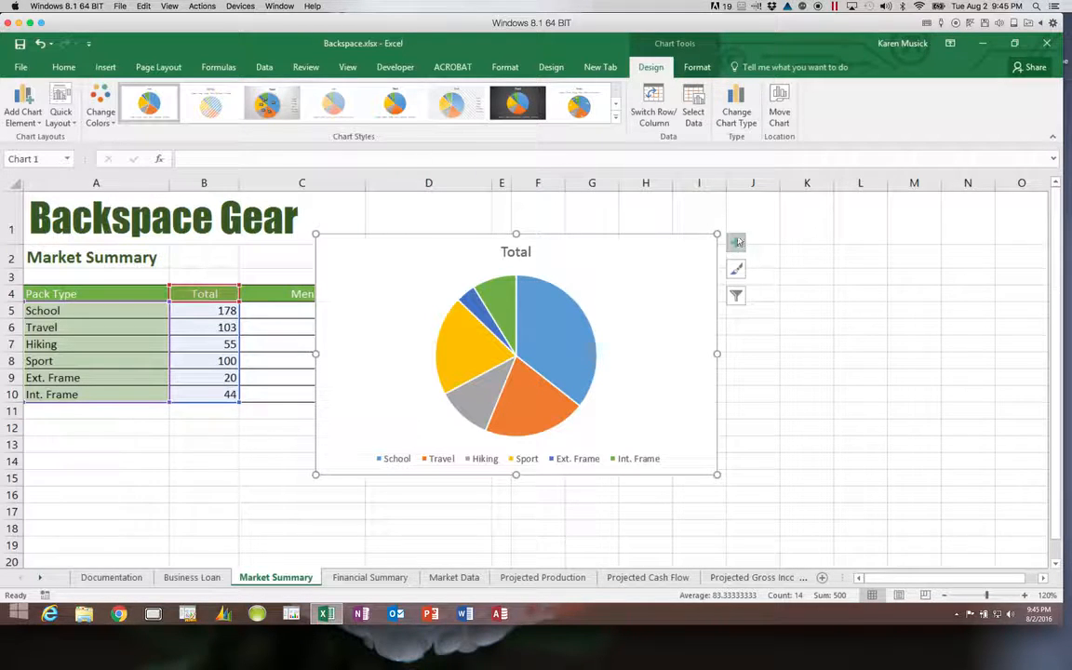
pyautogui.press('super+c')
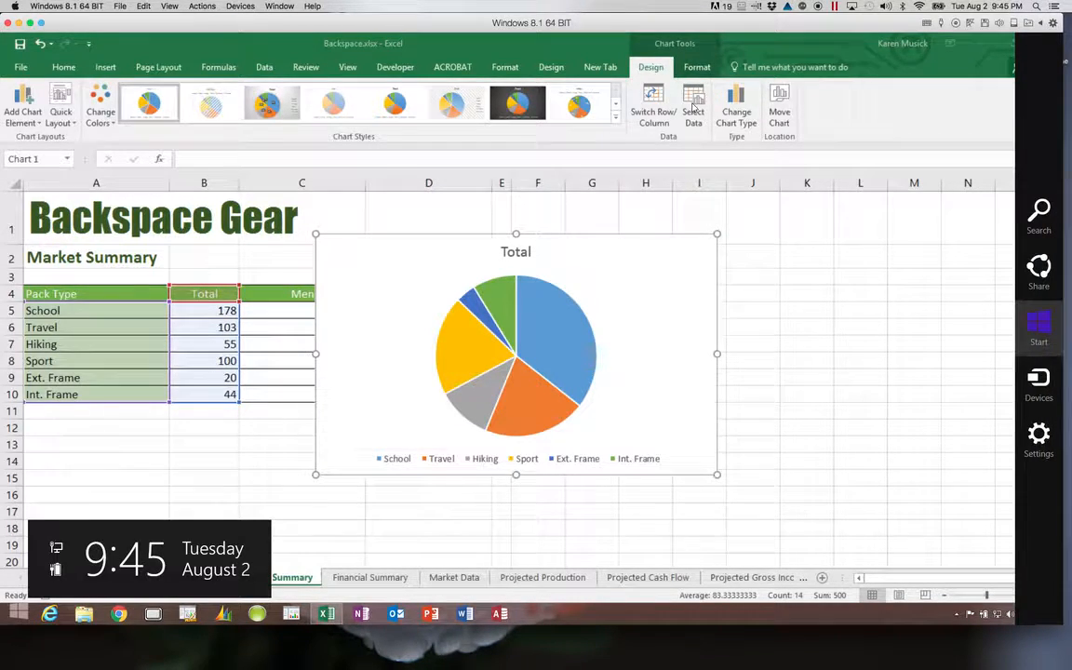
pyautogui.press('Escape')
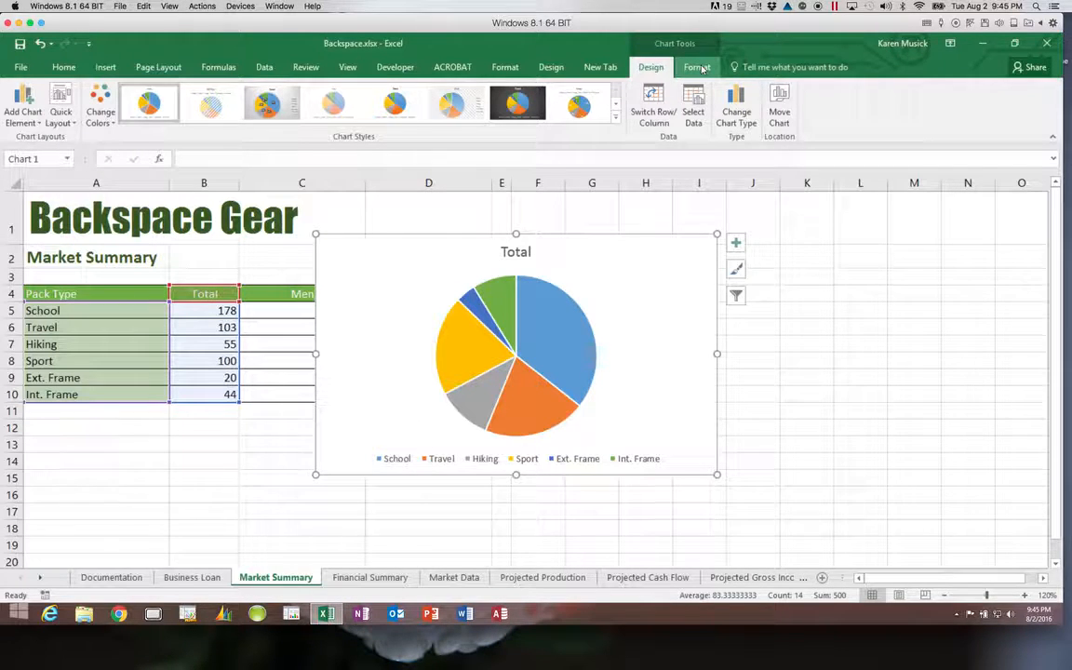
pyautogui.click(699, 68)
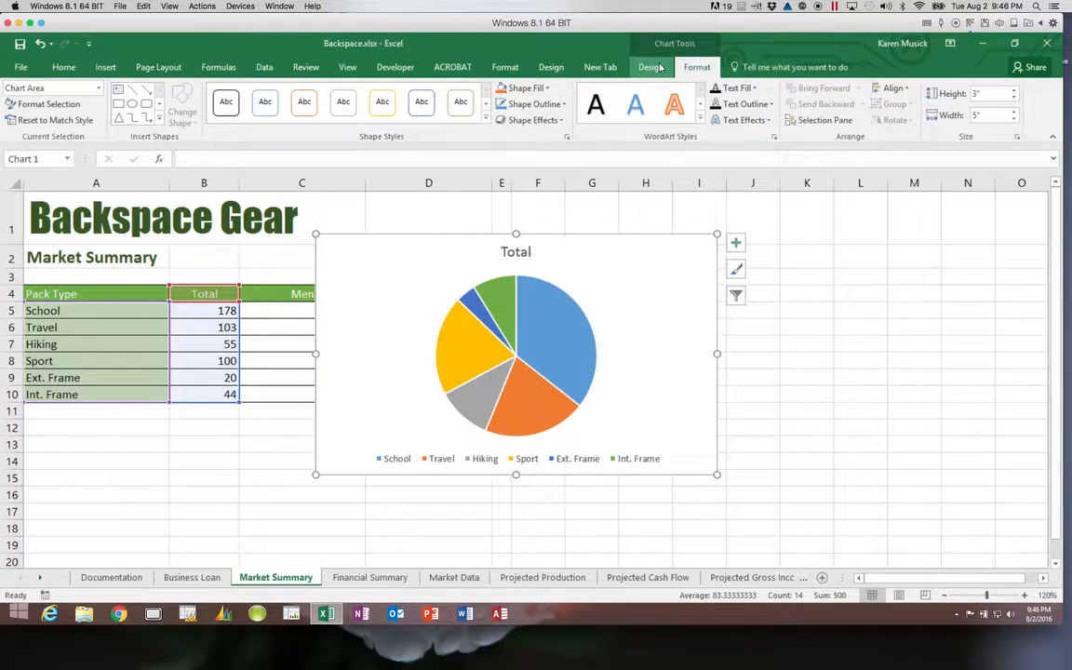
pyautogui.click(656, 67)
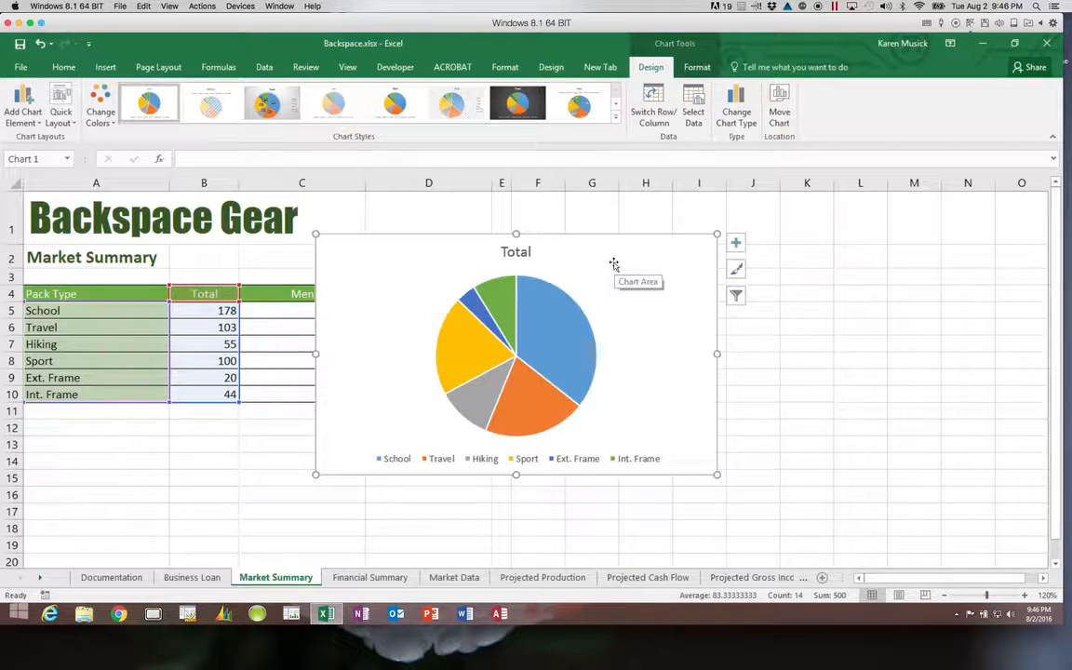
# Step: Move the pie chart below the table to start in row 12 and resize it to span columns A to D through row 26
pyautogui.moveTo(614, 264); pyautogui.dragTo(326, 451)
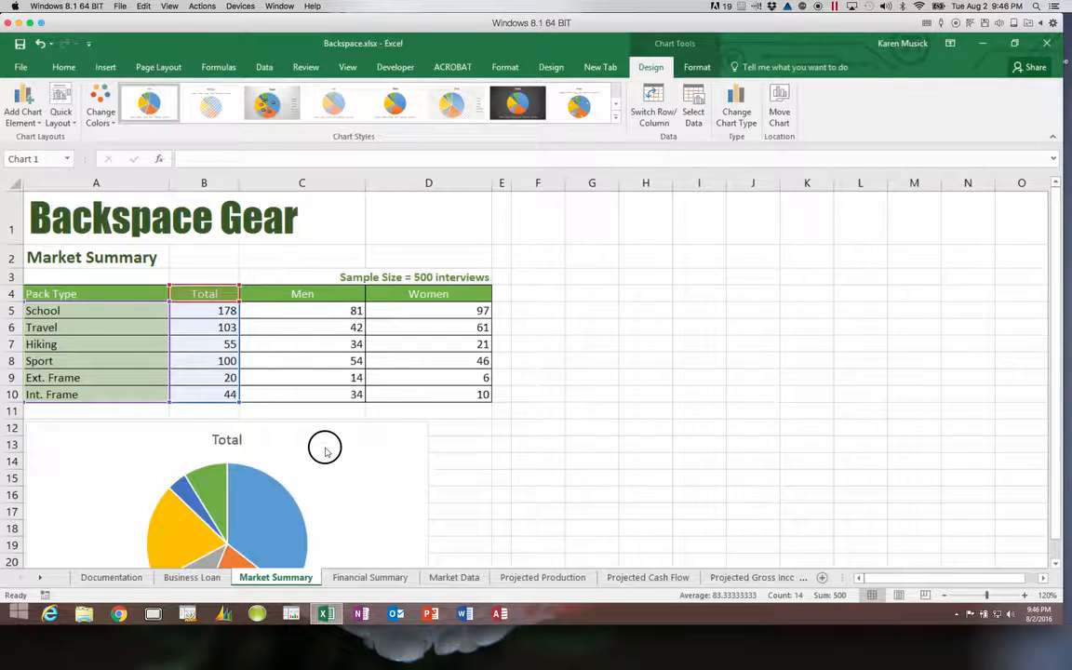
pyautogui.moveTo(325, 450); pyautogui.dragTo(341, 450)
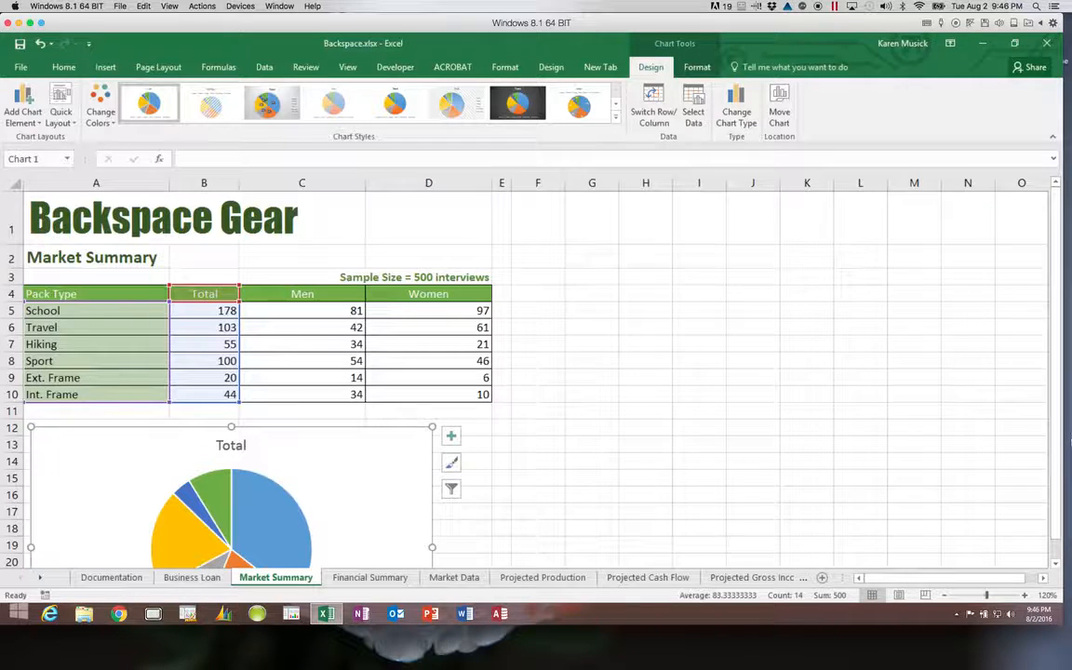
pyautogui.scroll(-4, 1058, 565)
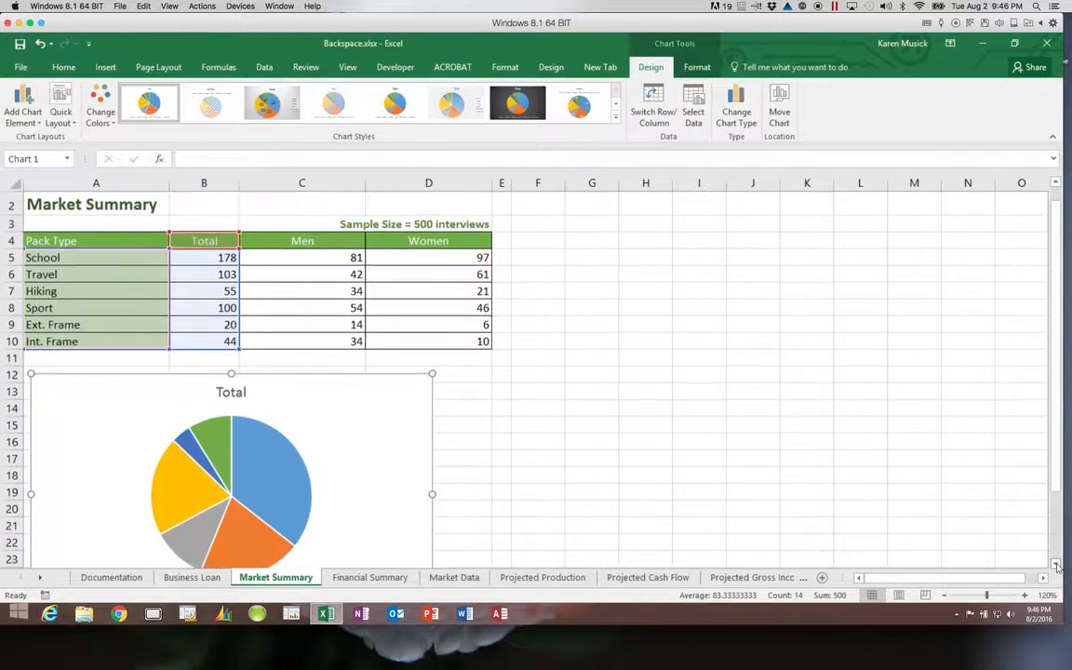
pyautogui.scroll(-2, 1058, 565)
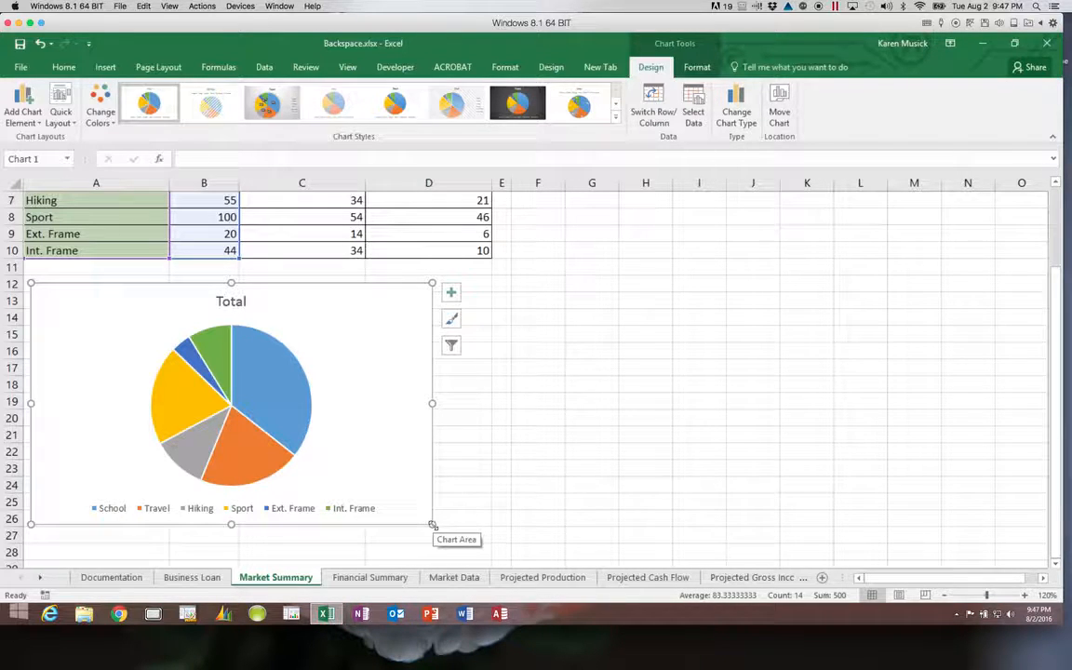
pyautogui.moveTo(433, 526); pyautogui.dragTo(480, 519)
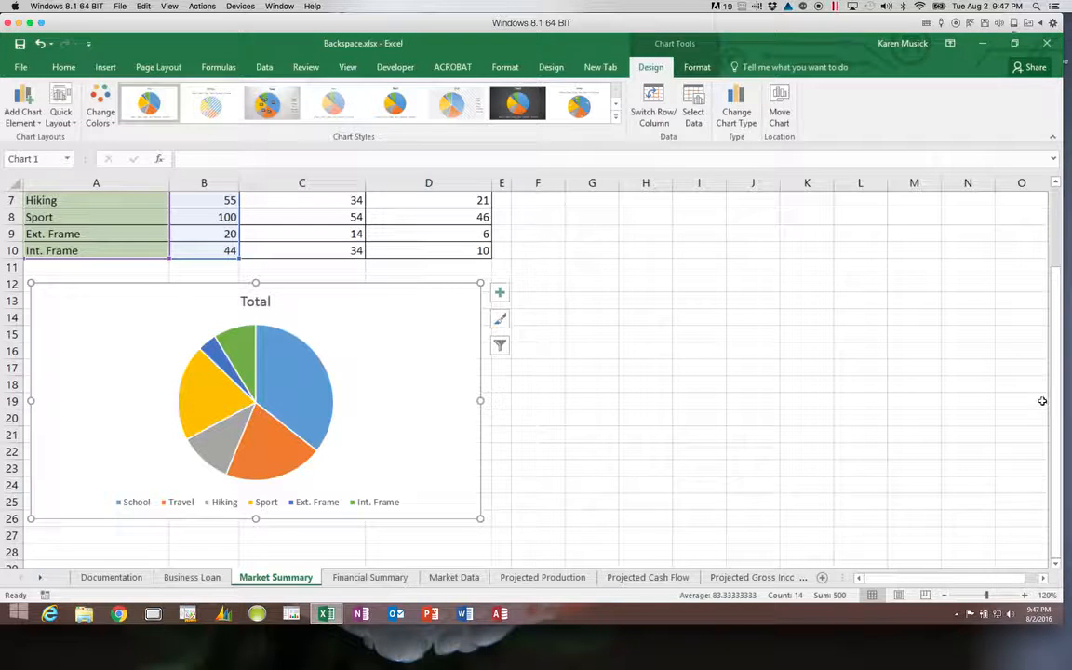
# Step: Remove the title from the pie chart and add data labels to its slices
pyautogui.moveTo(1054, 409); pyautogui.dragTo(1067, 344)
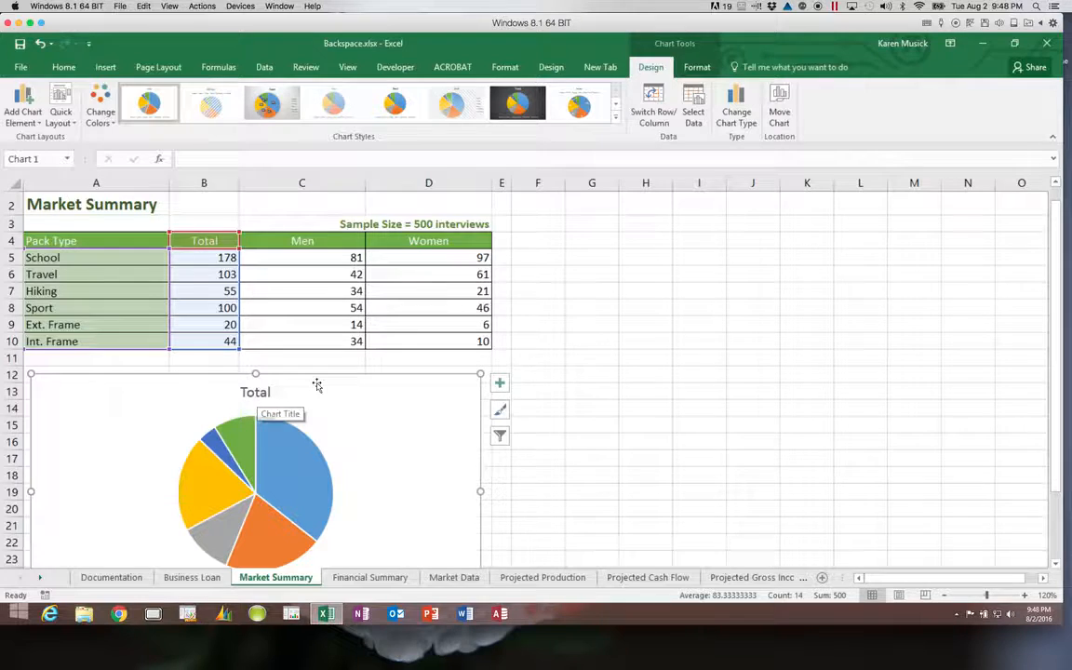
pyautogui.moveTo(1057, 289); pyautogui.dragTo(1030, 327)
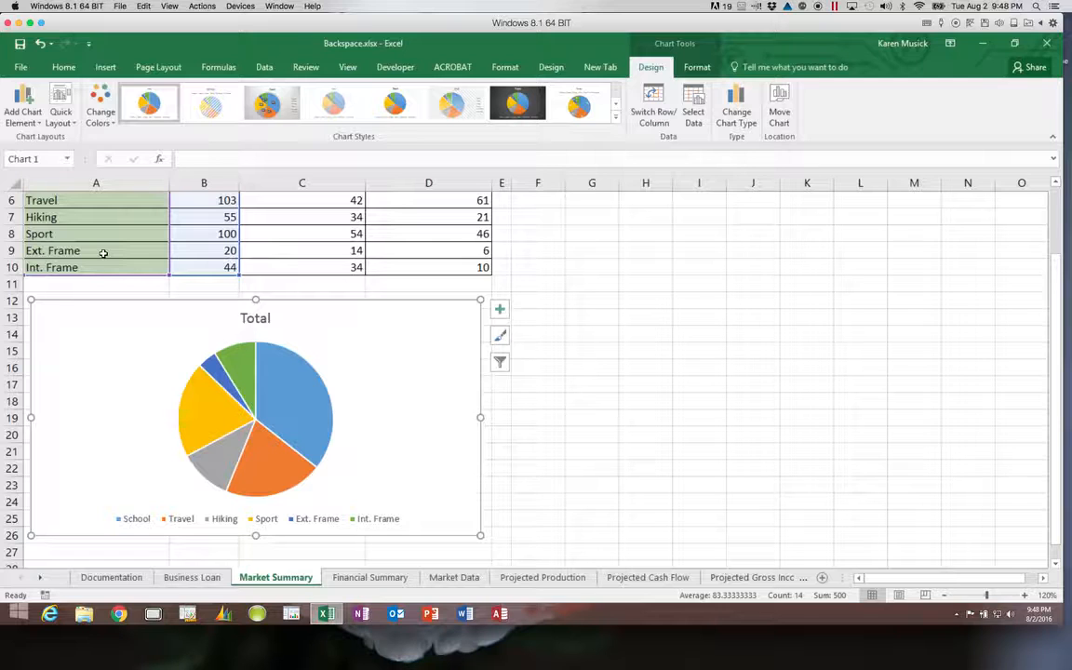
pyautogui.click(502, 309)
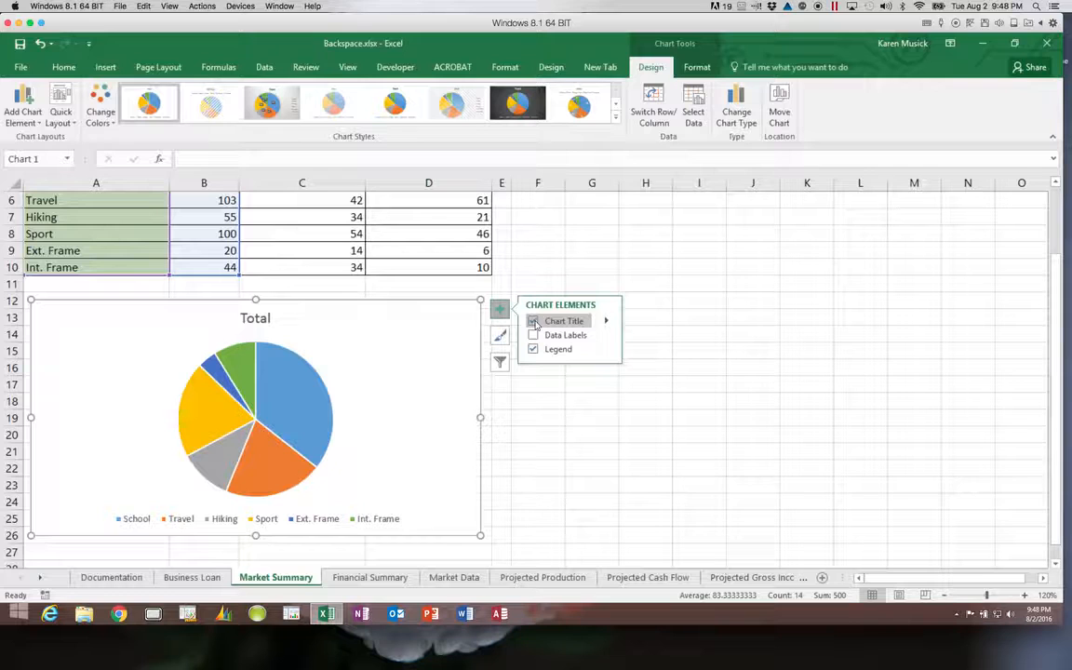
pyautogui.click(533, 321)
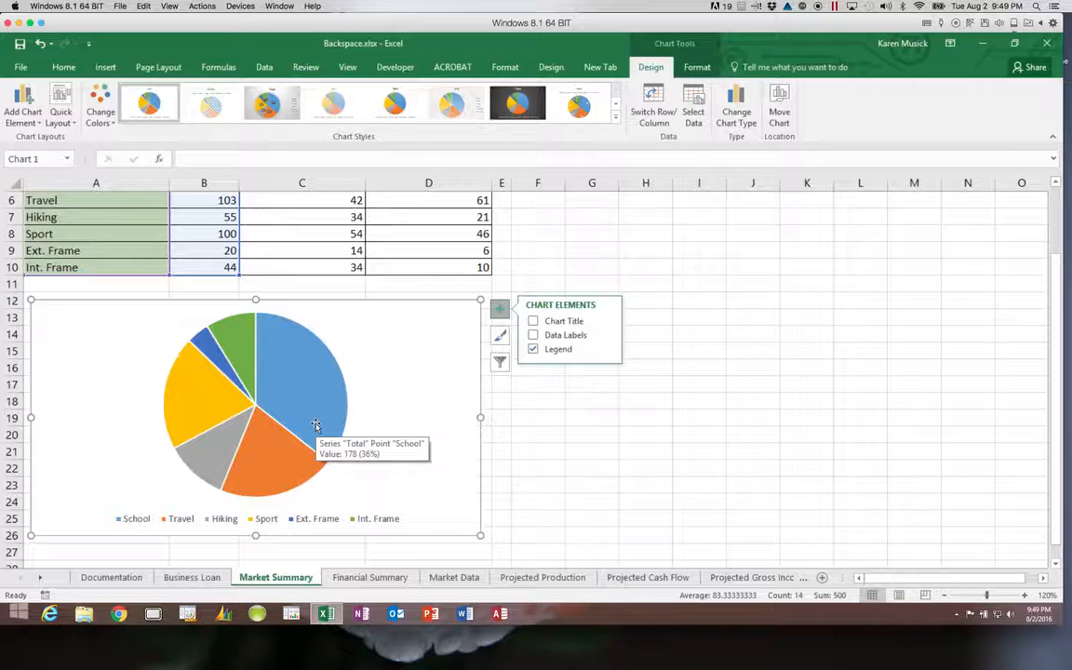
pyautogui.click(533, 336)
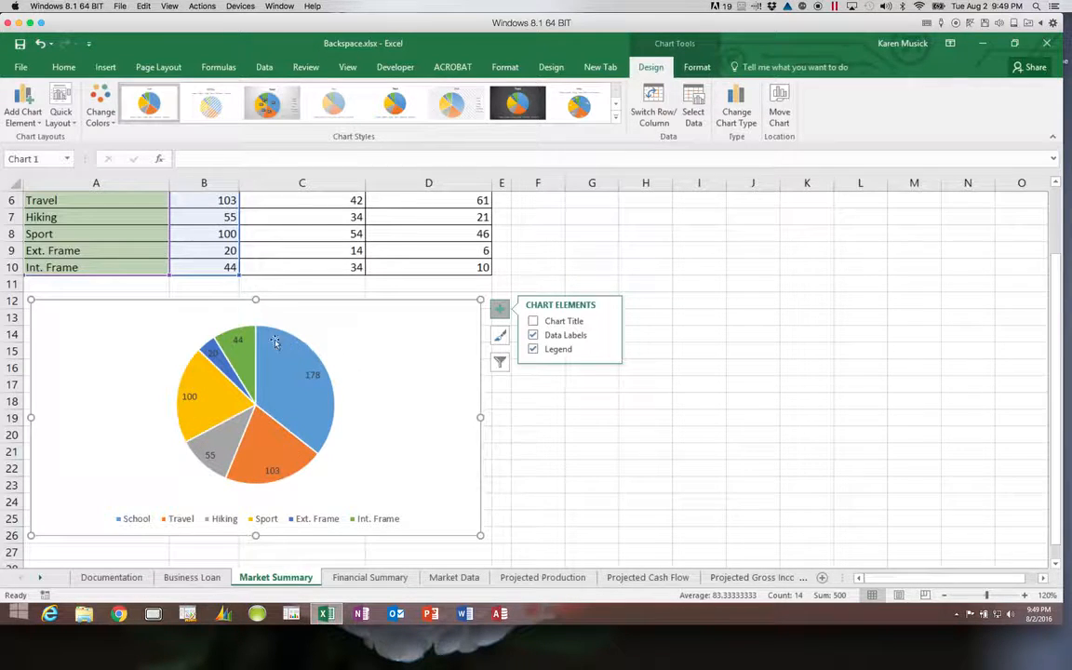
pyautogui.moveTo(242, 357)
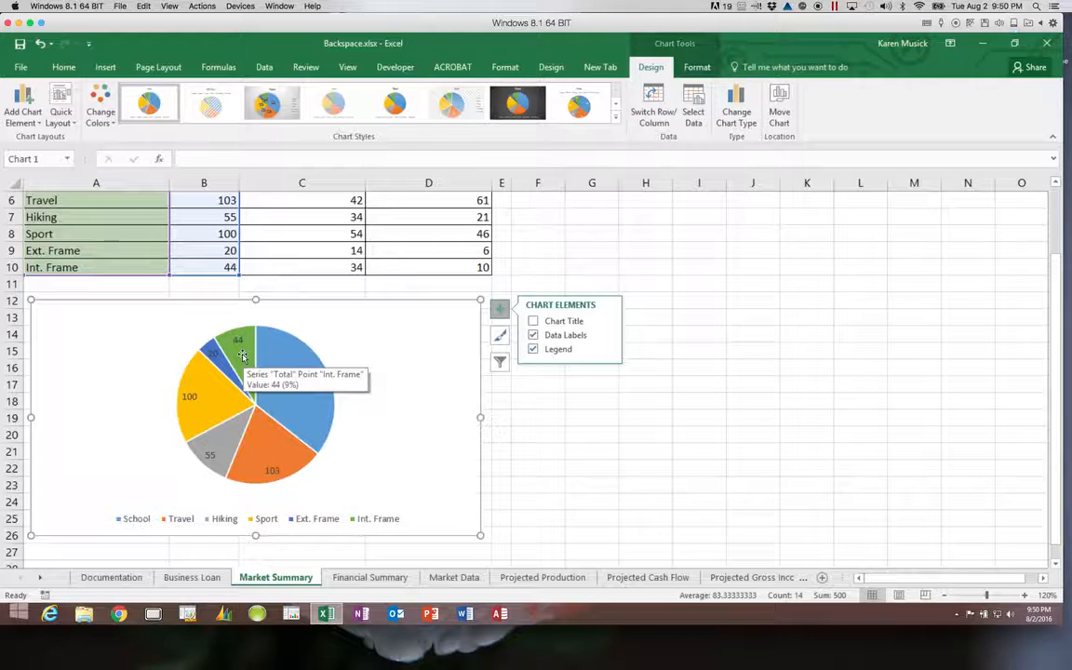
# Step: Apply chart Style 12 to the pie chart
pyautogui.click(499, 336)
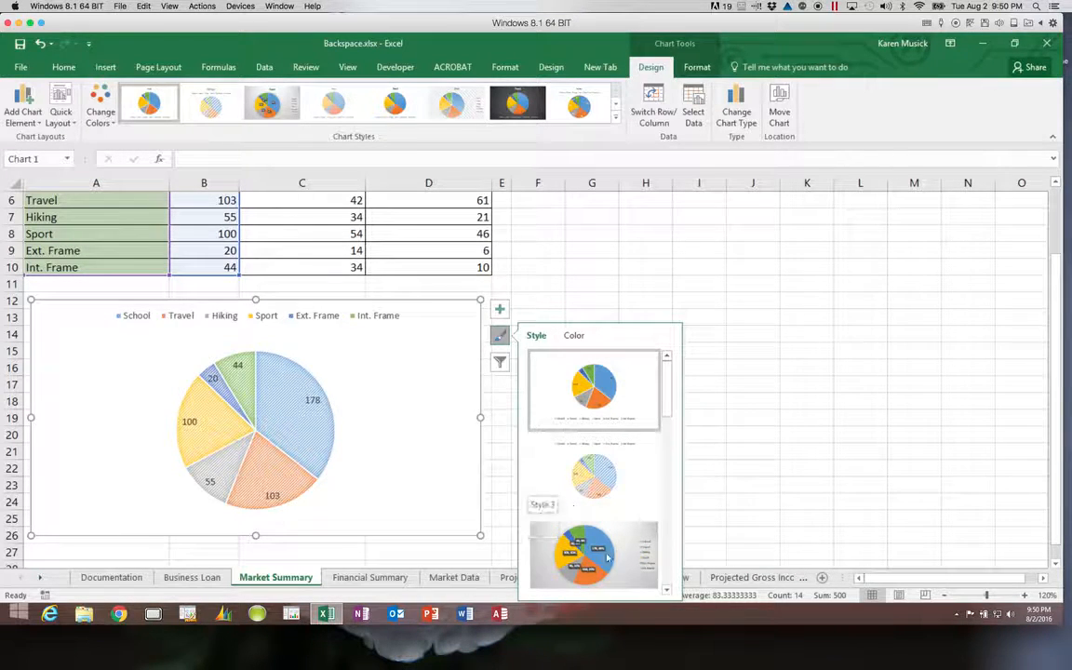
pyautogui.moveTo(668, 390); pyautogui.dragTo(661, 564)
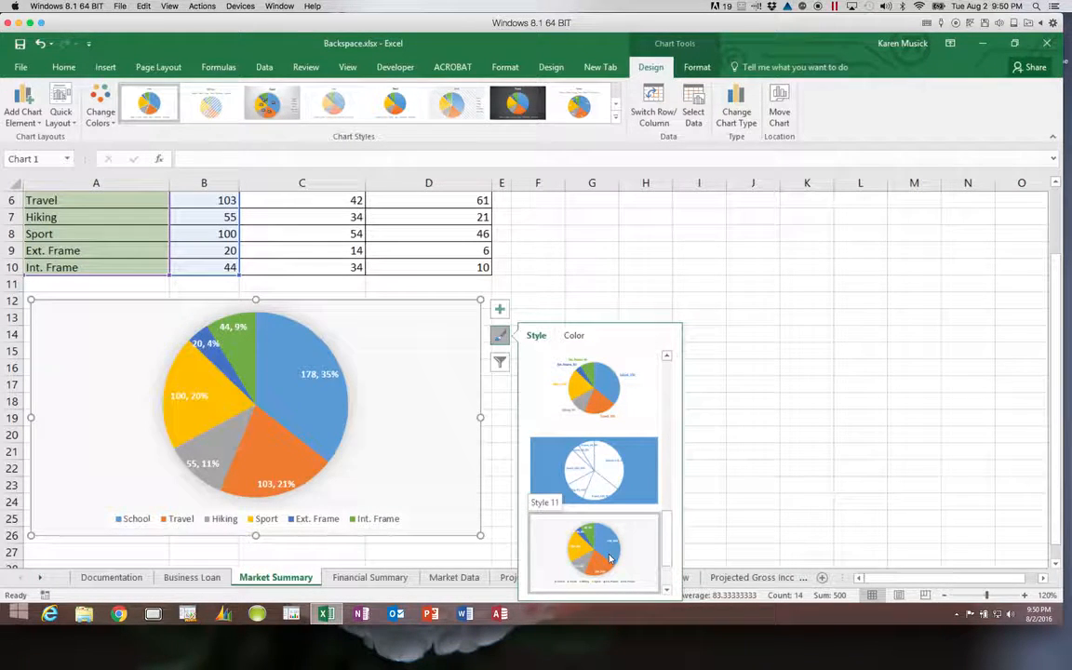
pyautogui.click(667, 588)
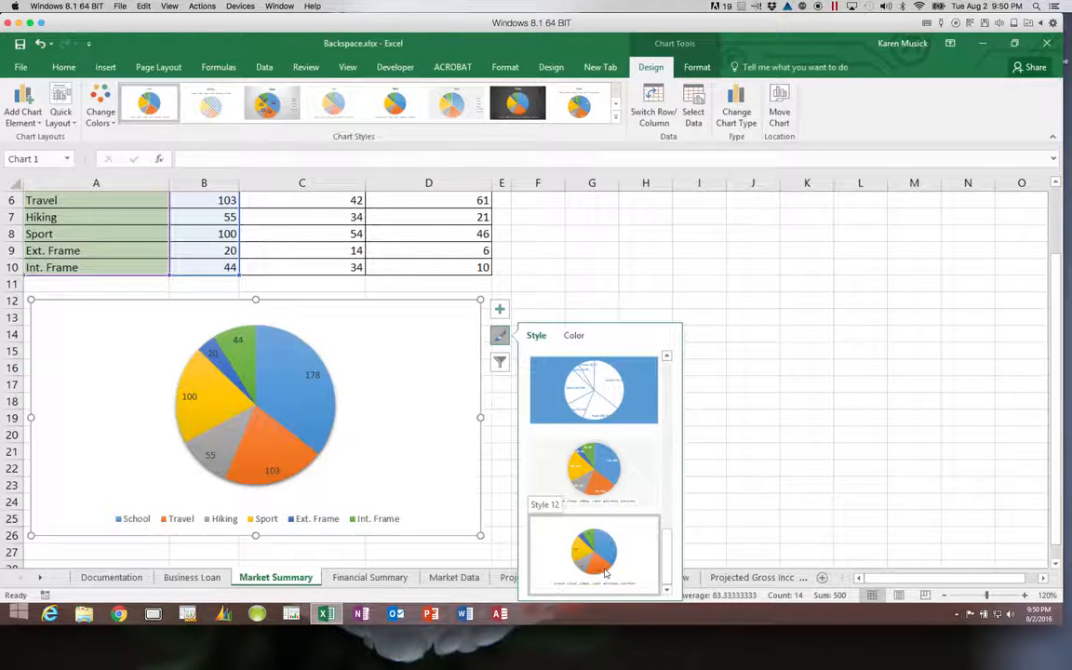
pyautogui.click(605, 573)
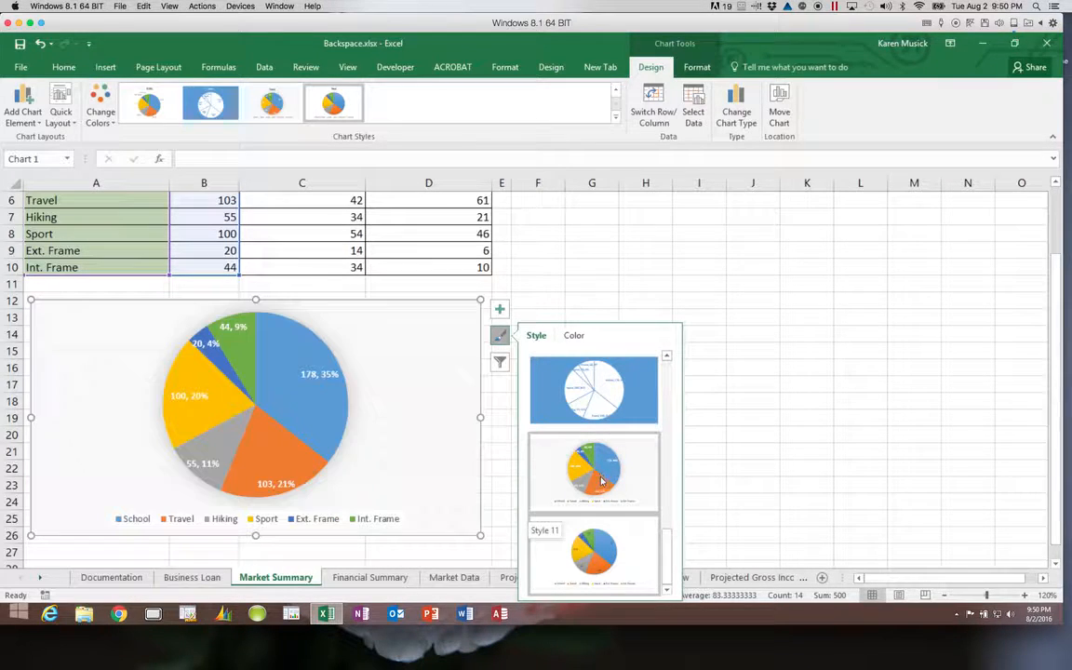
pyautogui.click(596, 565)
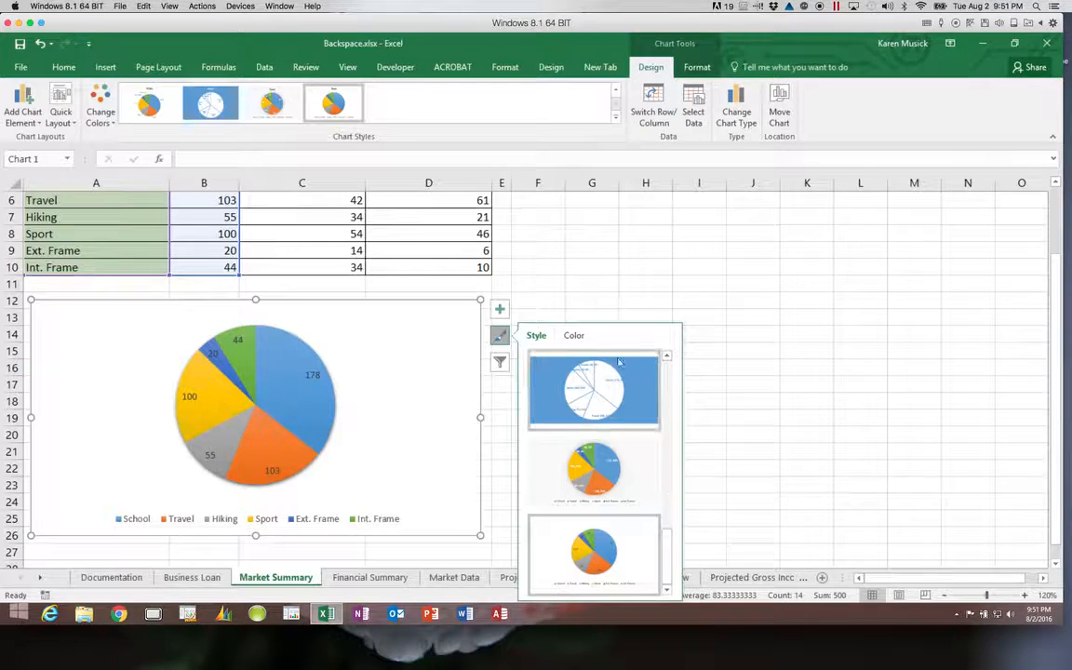
# Step: Apply the first Colorful palette to the pie chart
pyautogui.click(574, 336)
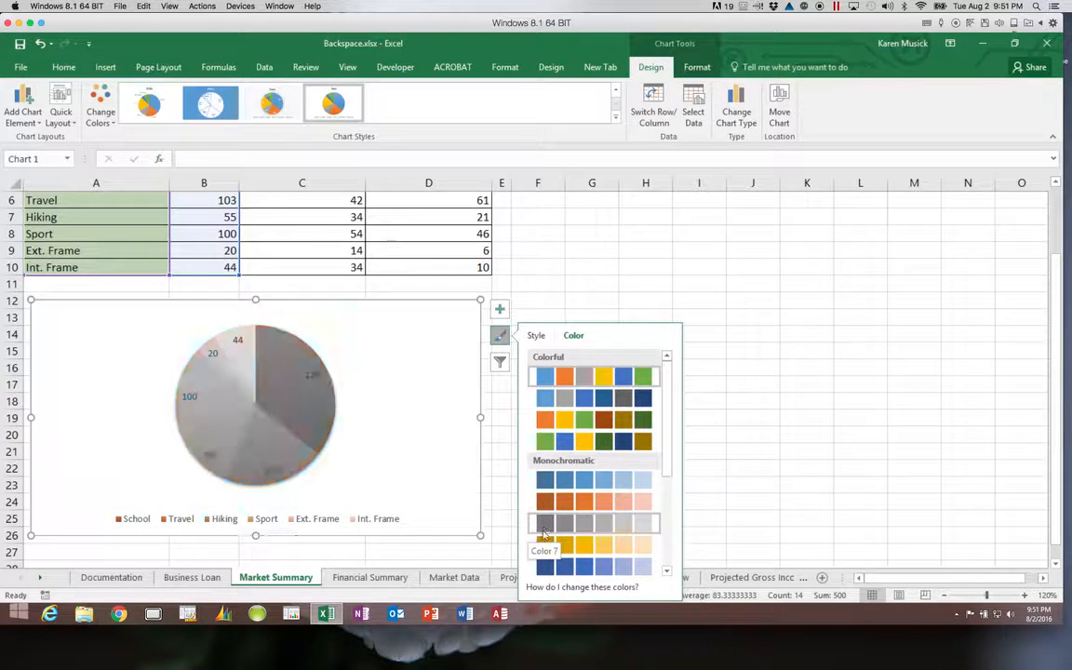
pyautogui.click(546, 375)
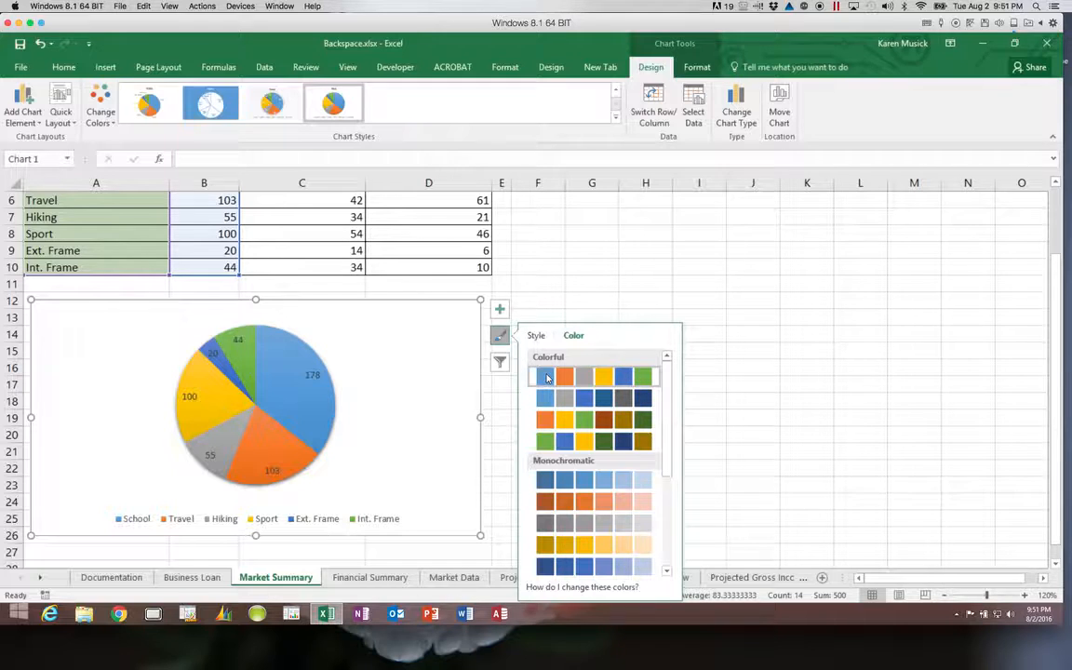
pyautogui.click(536, 336)
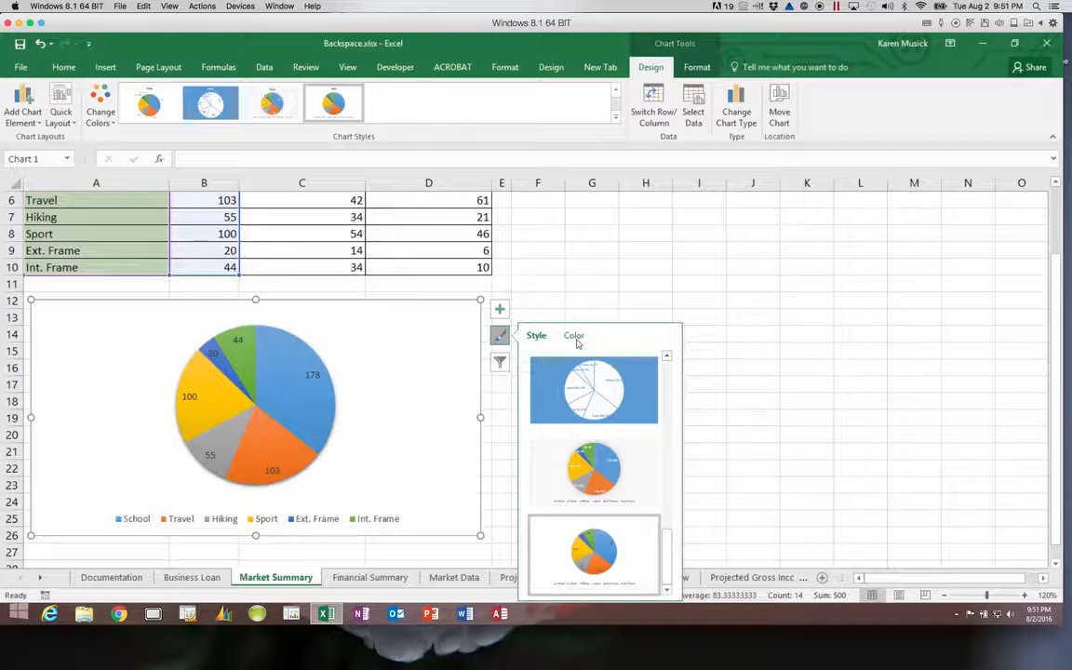
# Step: Position the pie chart's legend on the right side of the chart
pyautogui.click(500, 310)
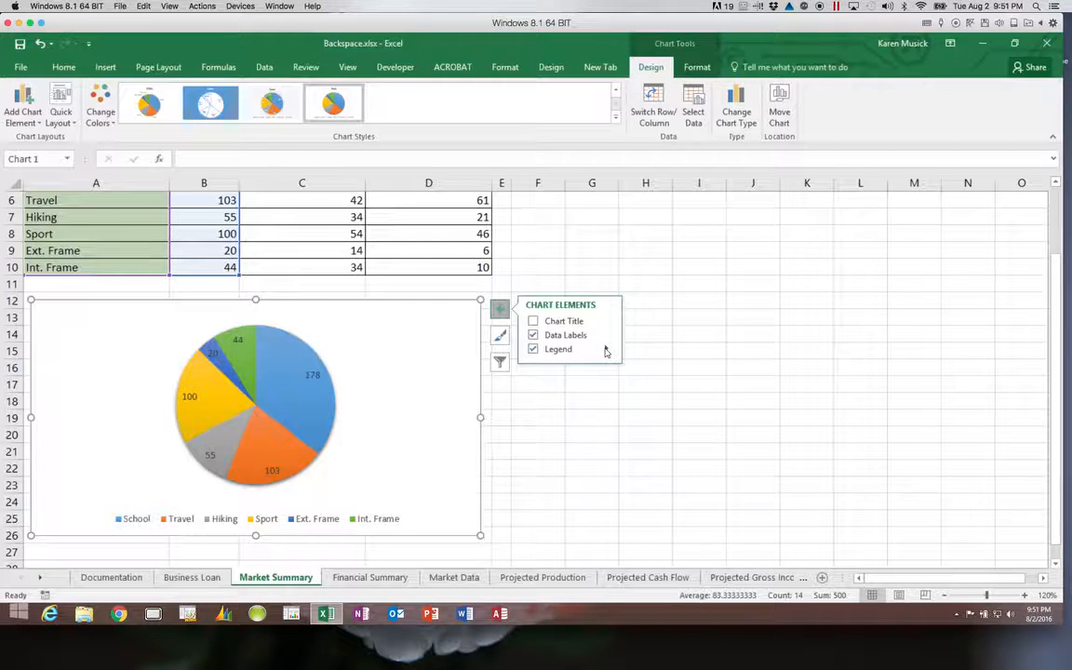
pyautogui.click(605, 350)
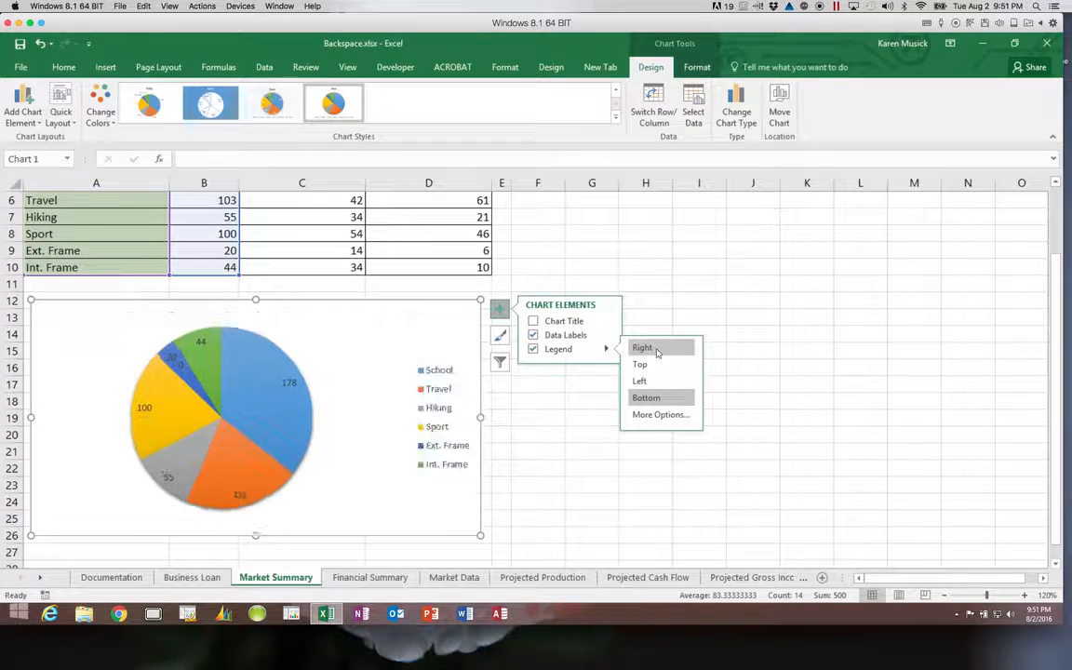
pyautogui.click(656, 351)
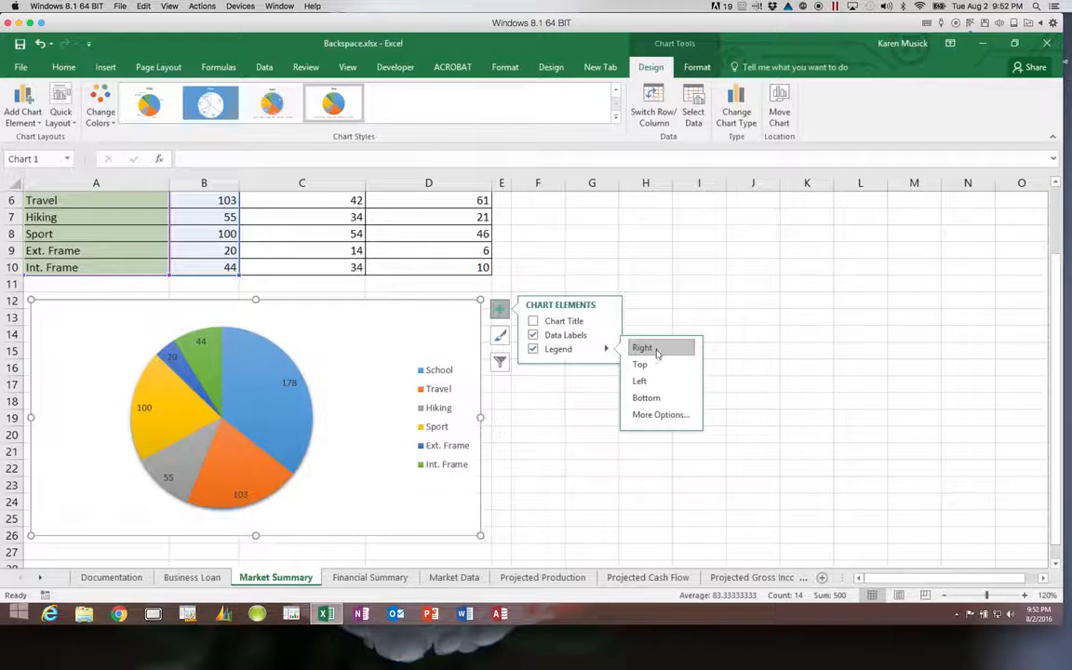
# Step: Fill the pie chart's legend with a solid light gold theme color
pyautogui.click(659, 416)
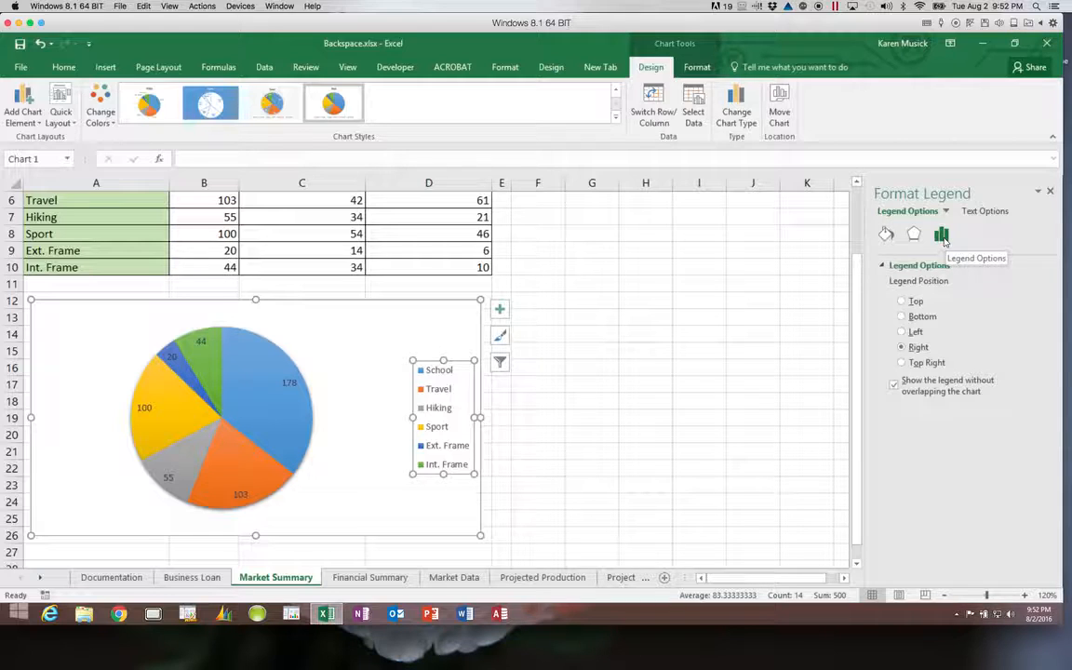
pyautogui.click(886, 237)
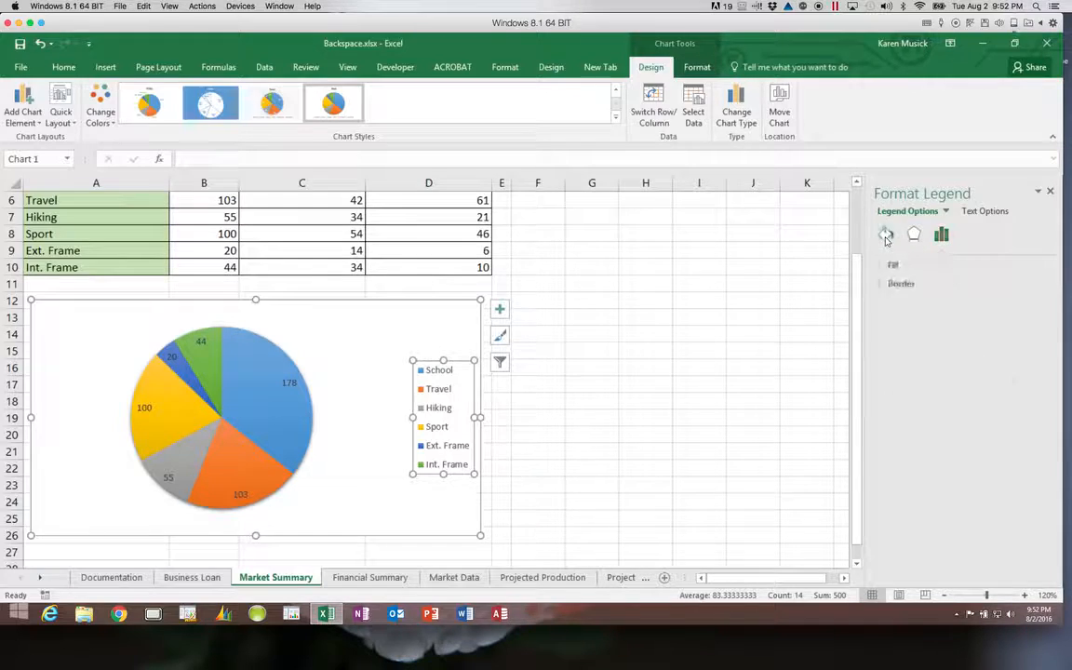
pyautogui.click(882, 266)
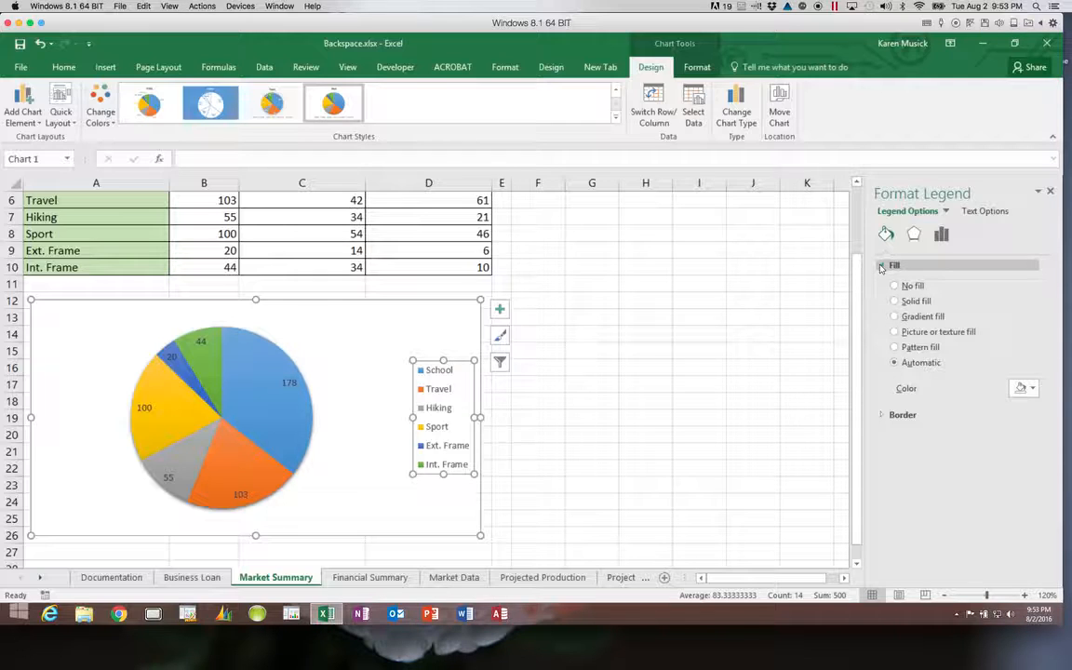
pyautogui.click(884, 416)
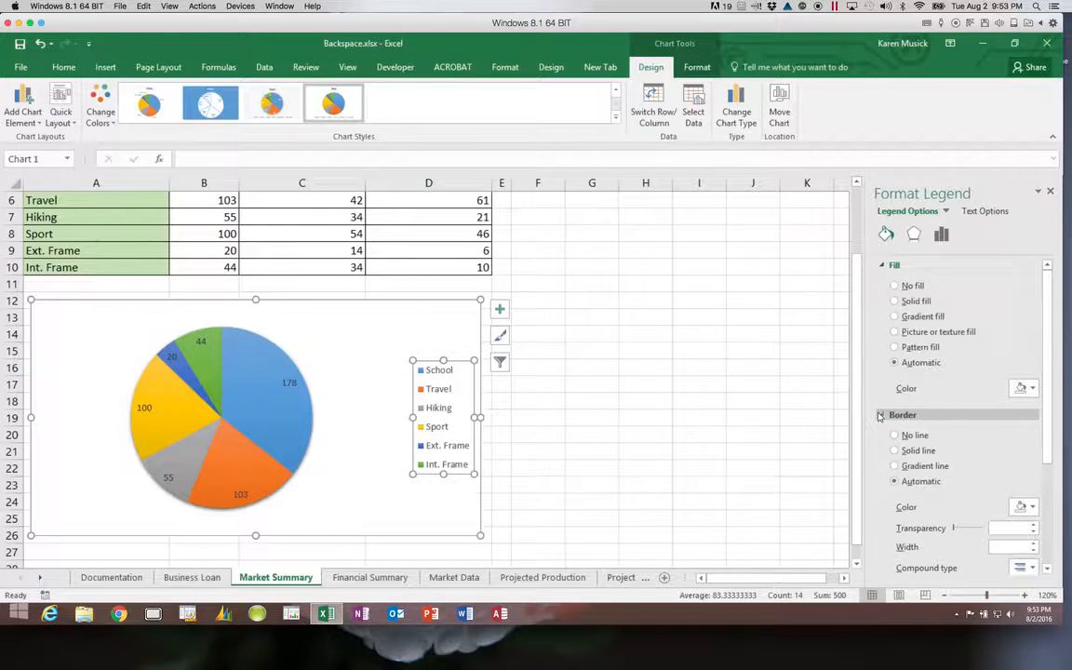
pyautogui.click(896, 303)
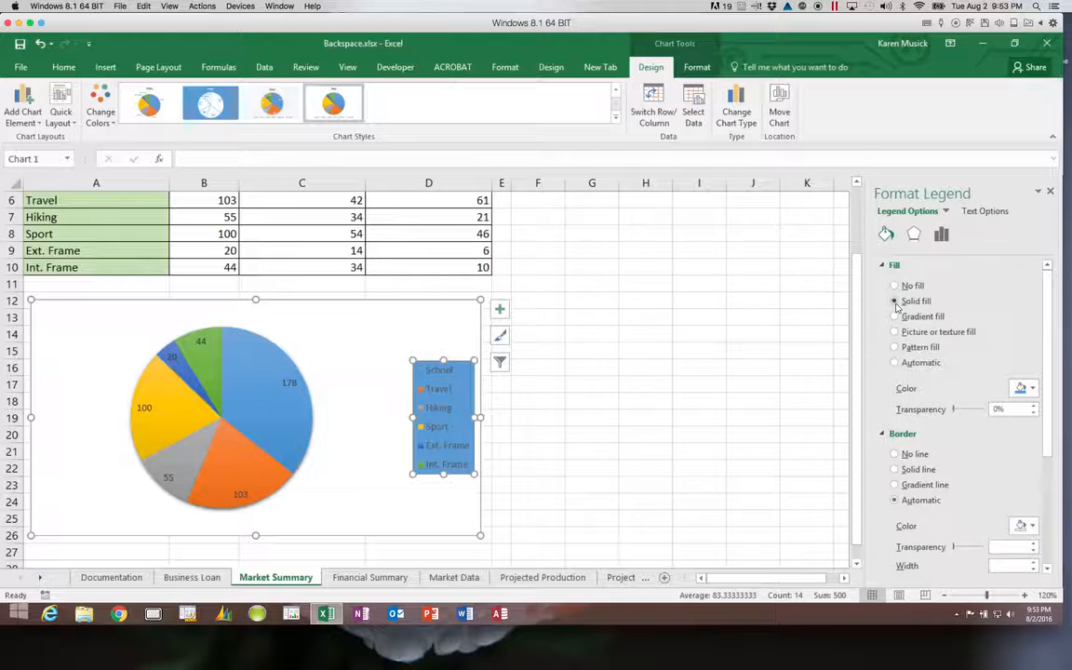
pyautogui.click(1034, 390)
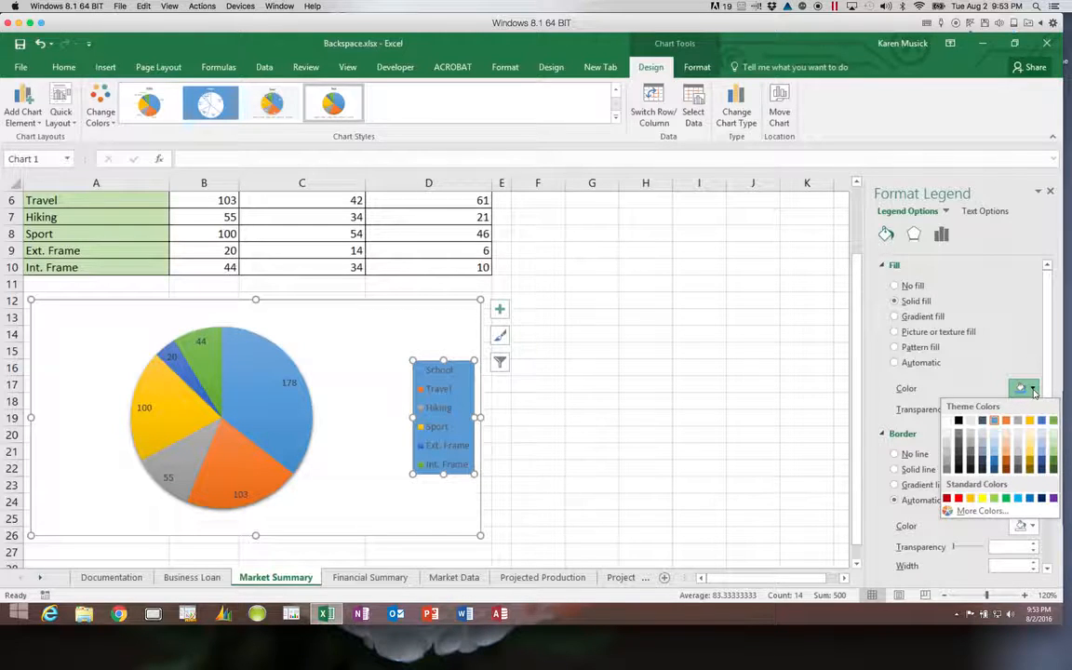
pyautogui.click(1030, 456)
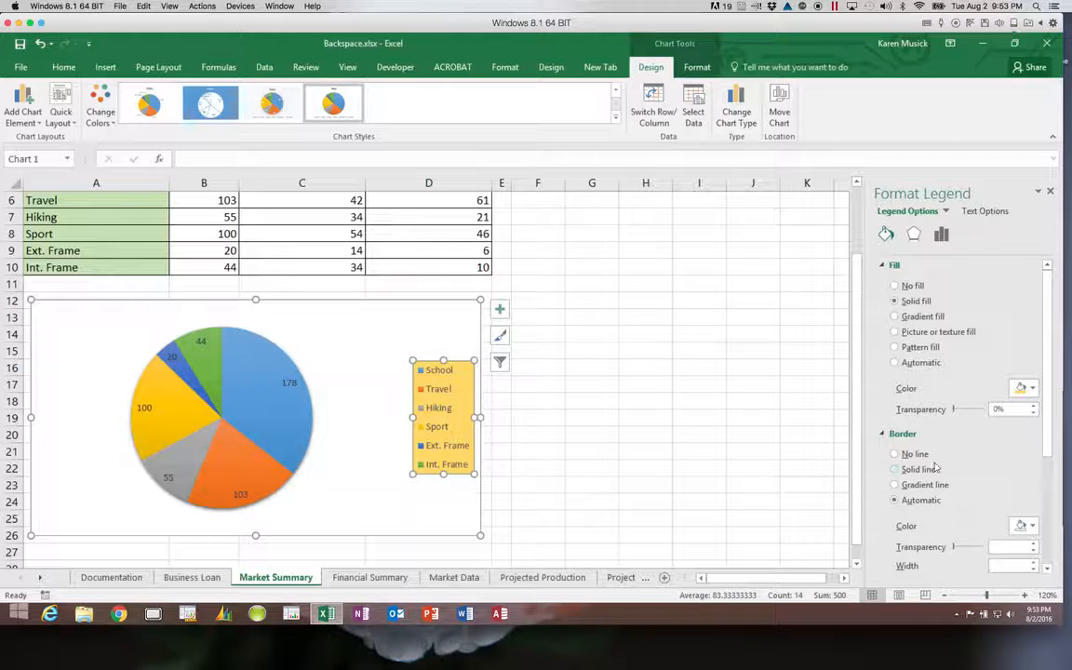
# Step: Give the legend a solid line border in Gray-50%, Accent 3, Lighter 40%
pyautogui.click(896, 470)
pyautogui.click(1032, 528)
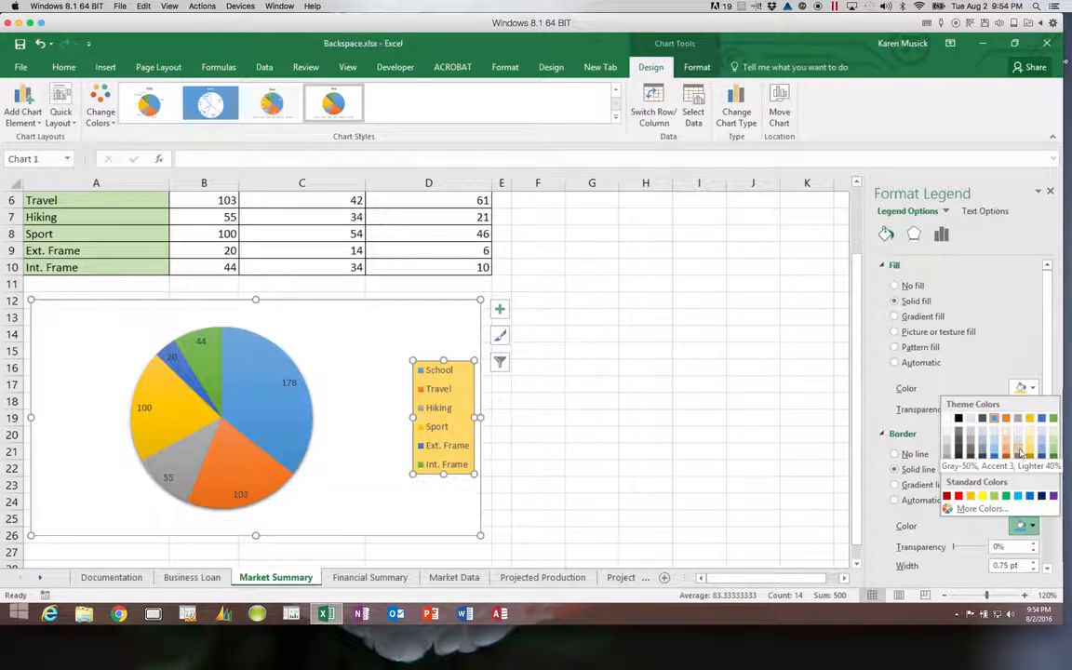
pyautogui.click(1019, 454)
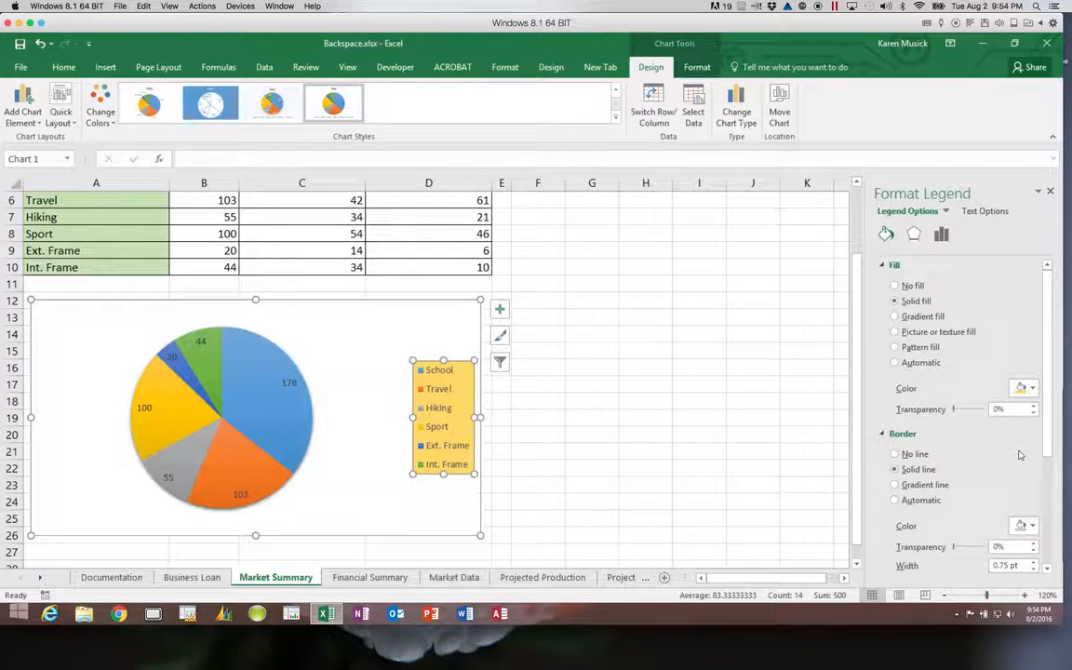
pyautogui.press('super+c')
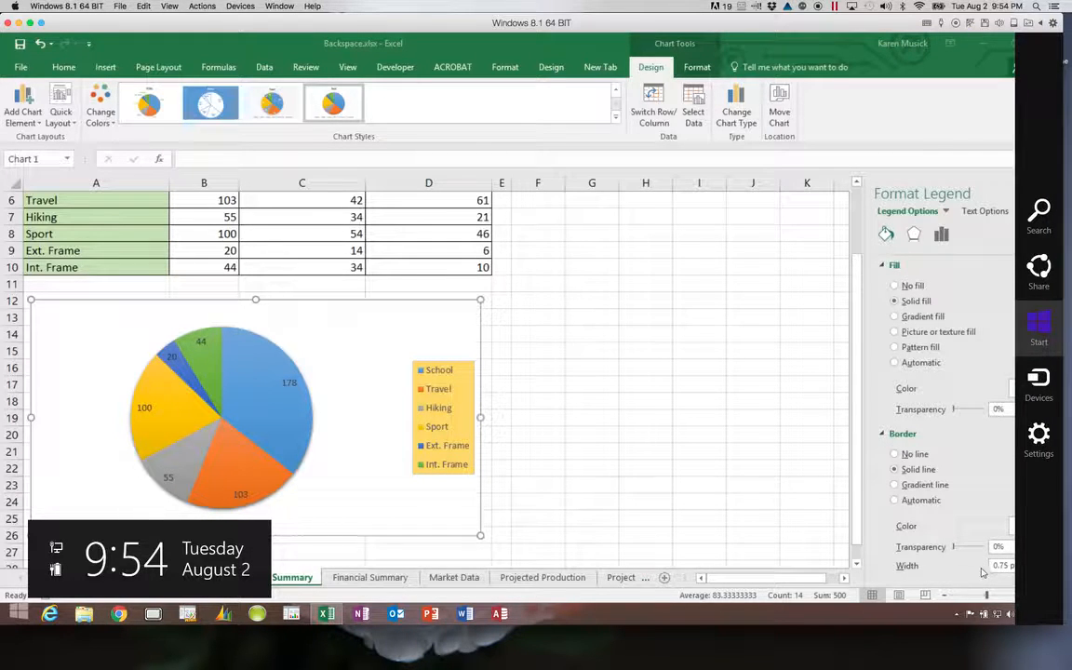
pyautogui.click(972, 475)
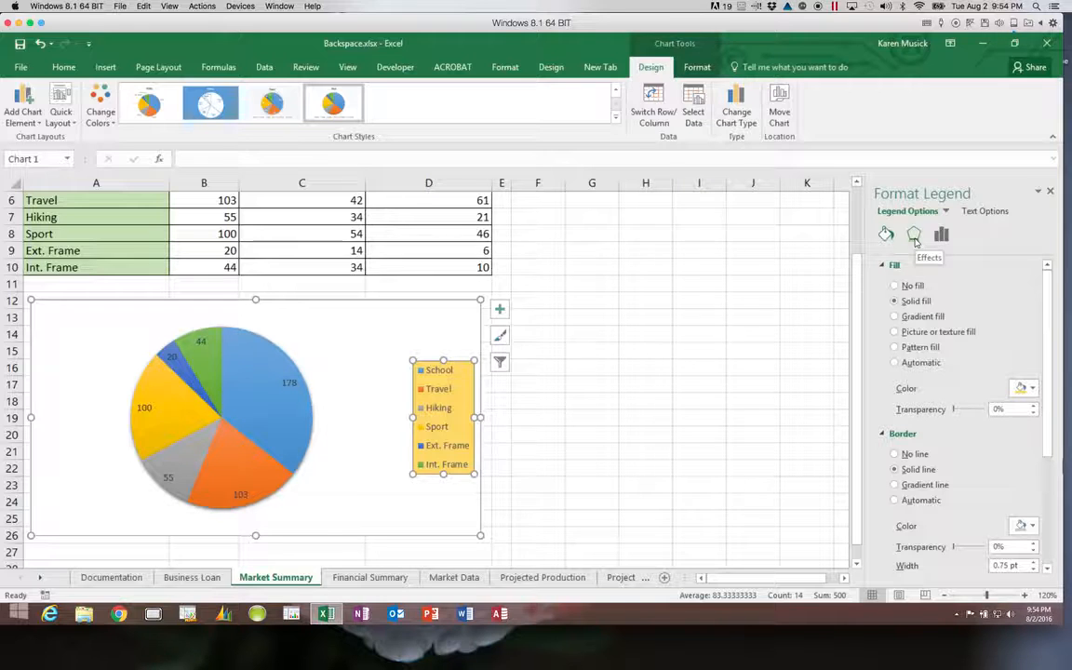
# Step: Apply the outer shadow preset Offset Diagonal Bottom Right to the legend
pyautogui.click(915, 239)
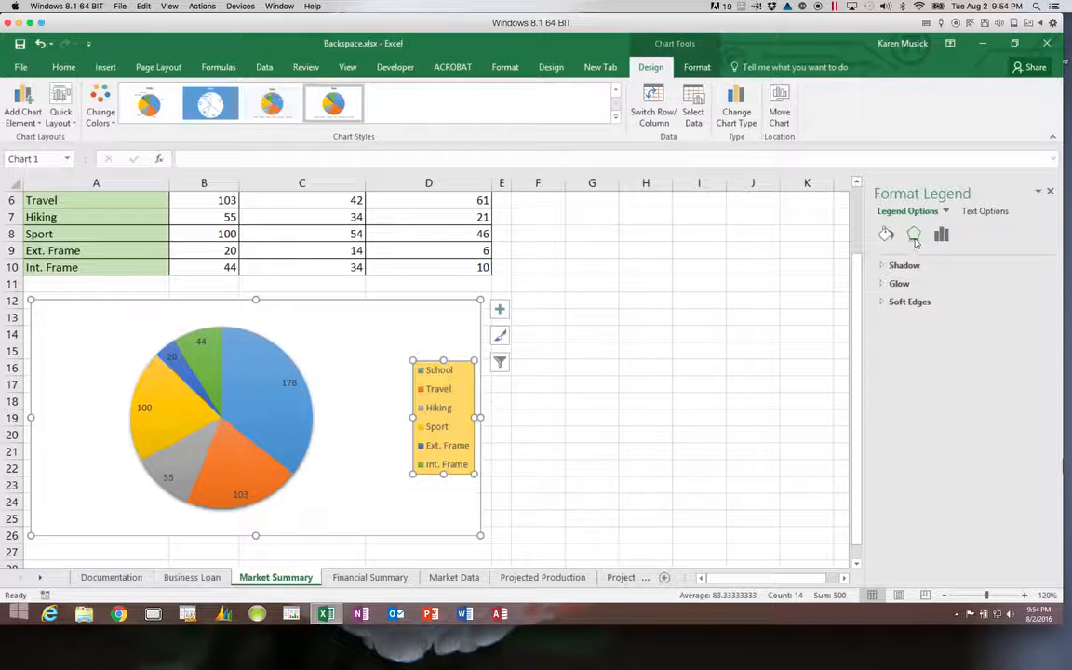
pyautogui.click(883, 267)
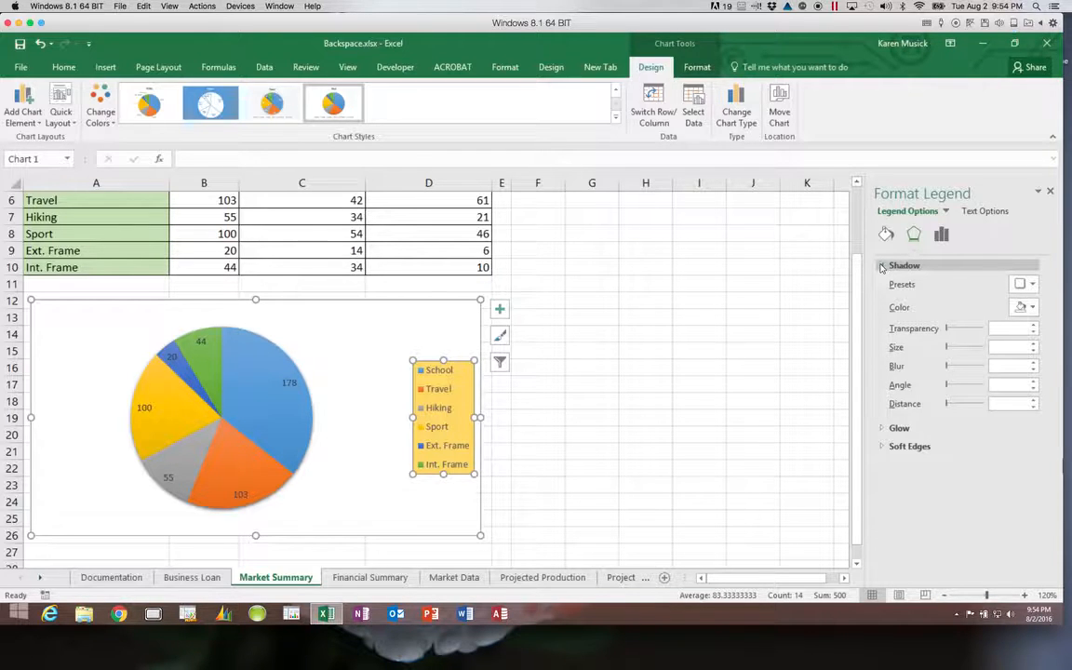
pyautogui.click(1031, 284)
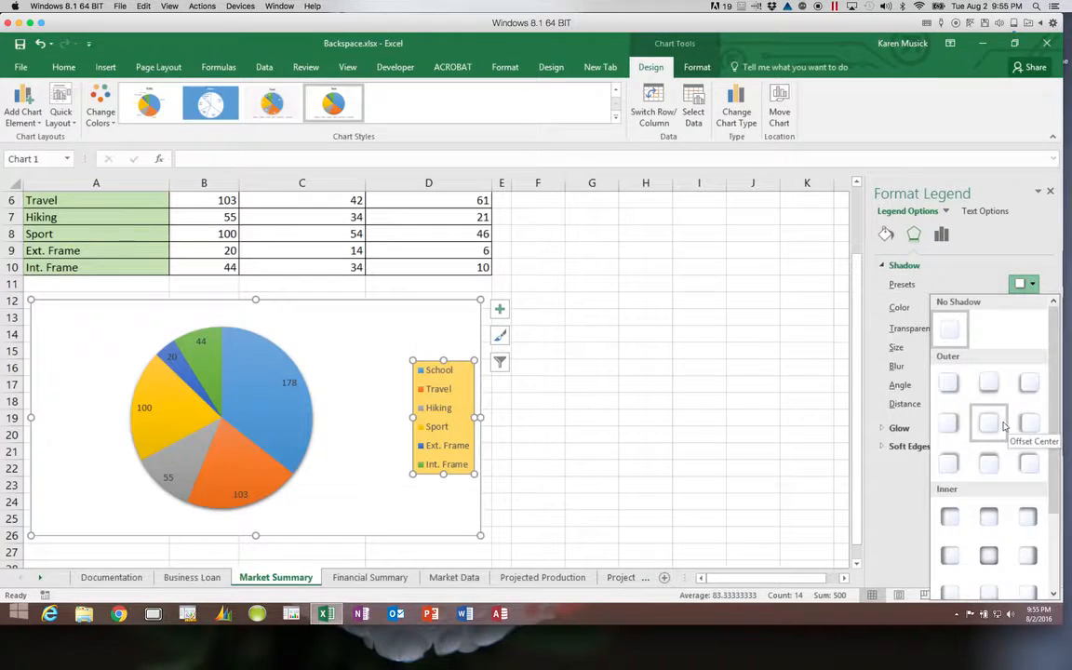
pyautogui.press('super+c')
pyautogui.click(915, 236)
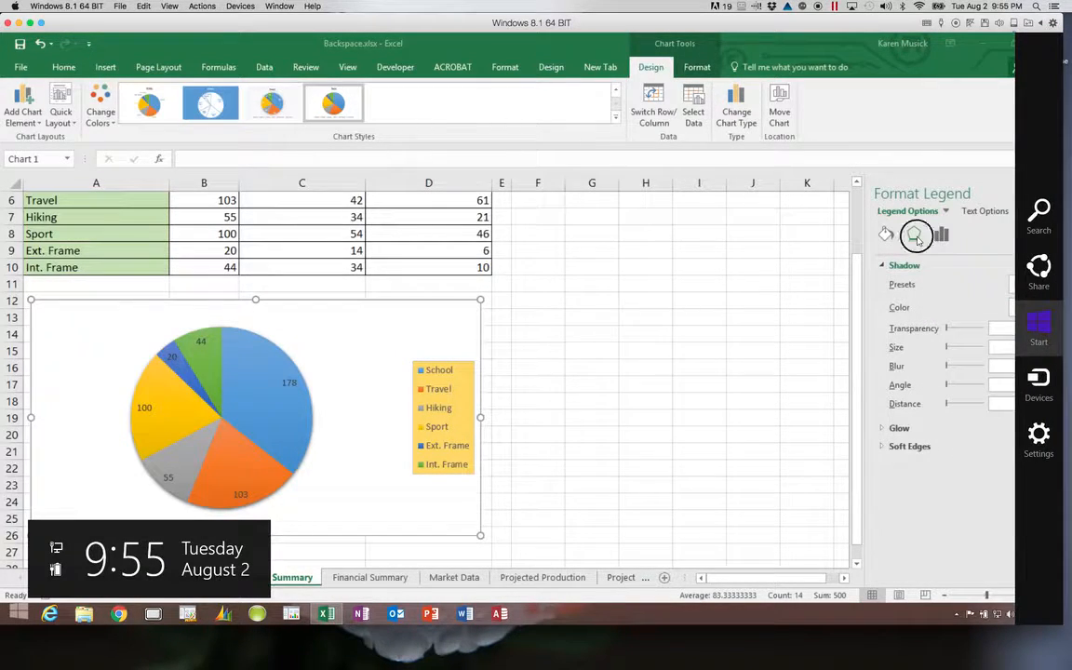
pyautogui.click(1023, 284)
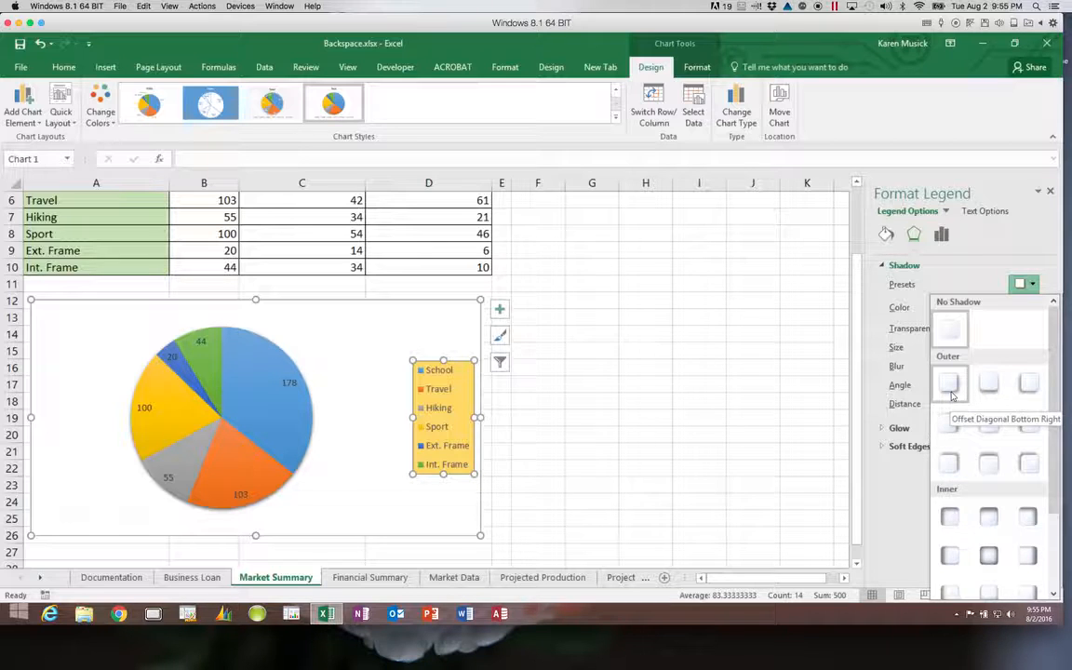
pyautogui.click(951, 396)
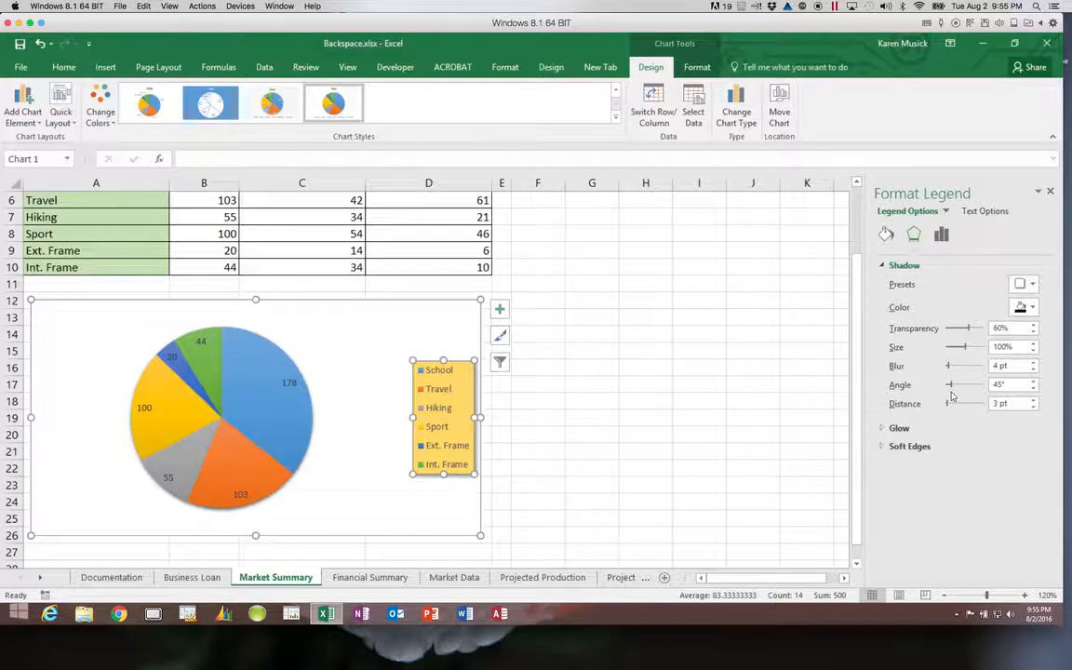
pyautogui.press('super+c')
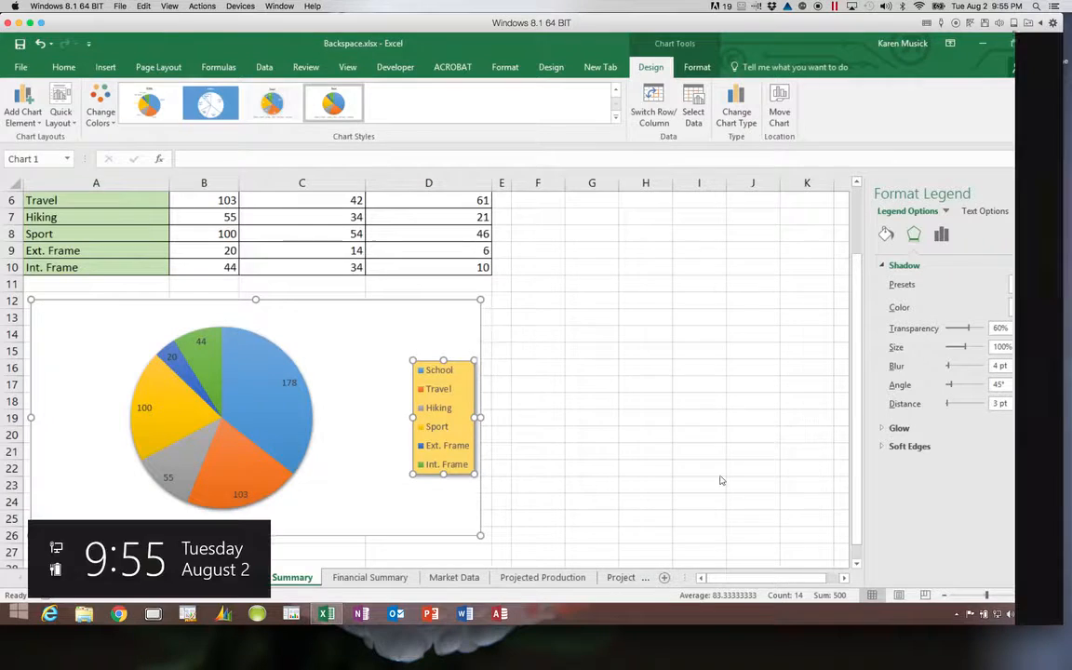
pyautogui.click(385, 498)
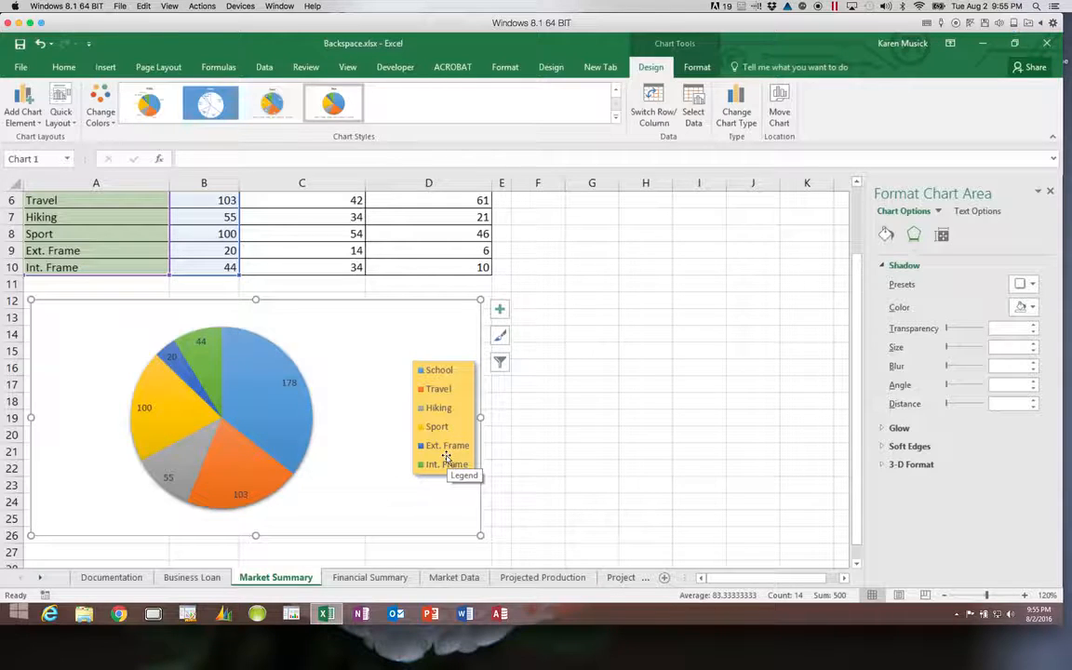
# Step: Make the Series "Total" data labels show percentages instead of values and position them at Outside End
pyautogui.click(938, 211)
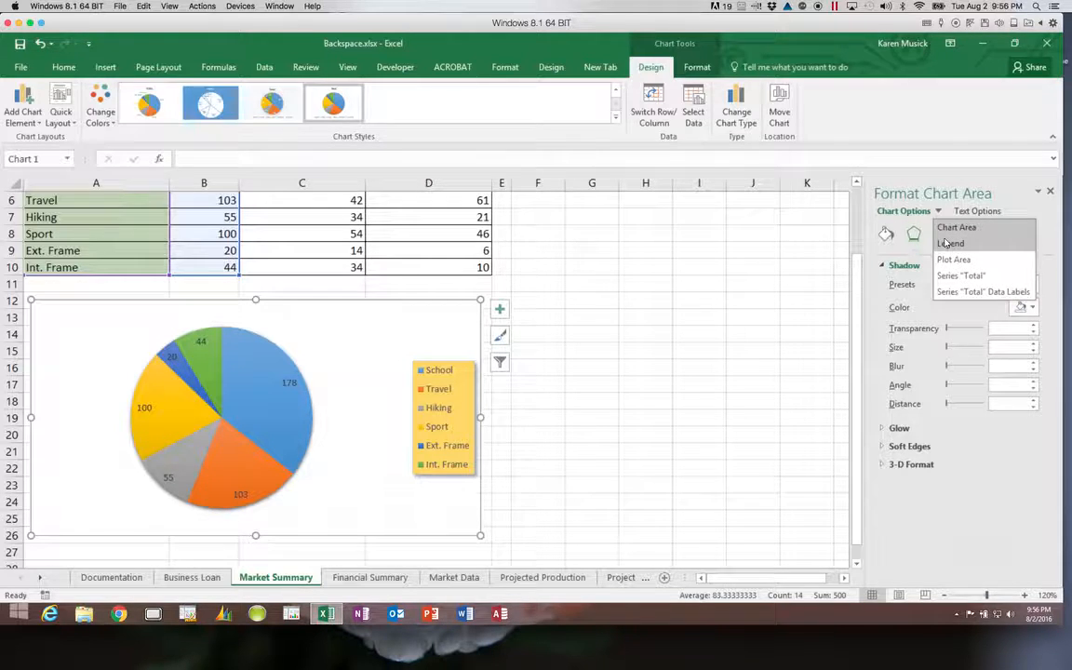
pyautogui.click(948, 243)
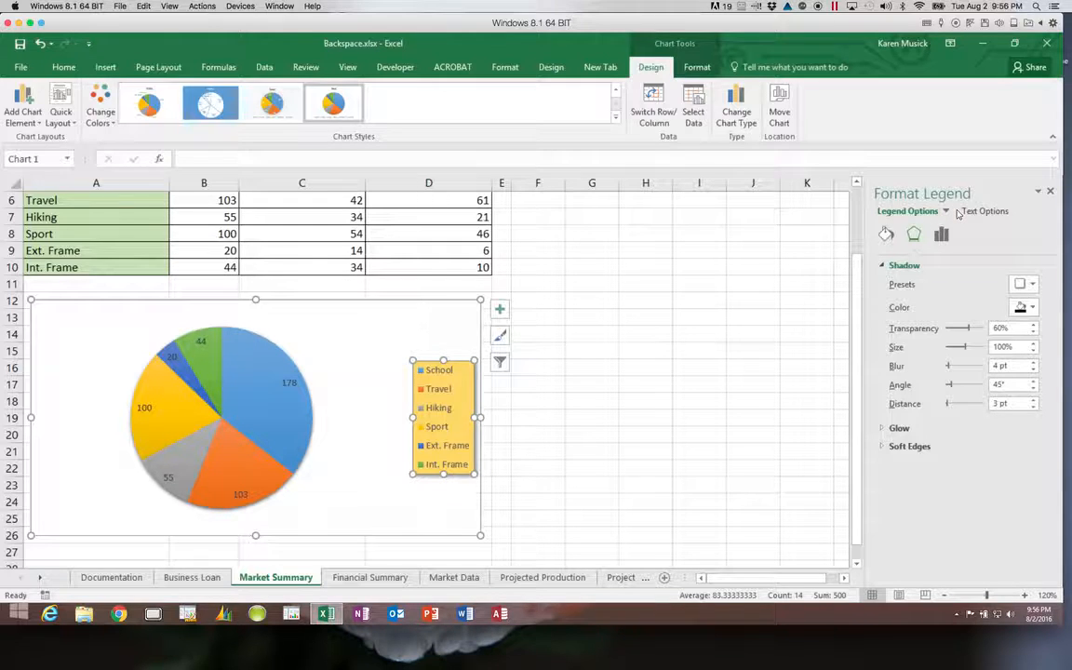
pyautogui.click(946, 211)
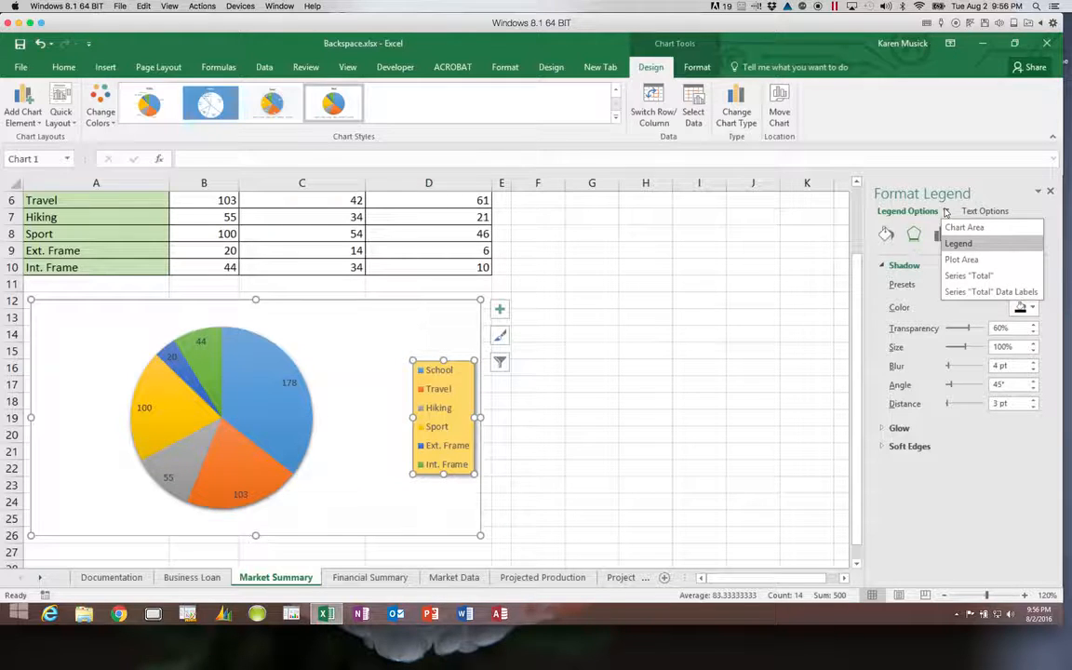
pyautogui.click(956, 294)
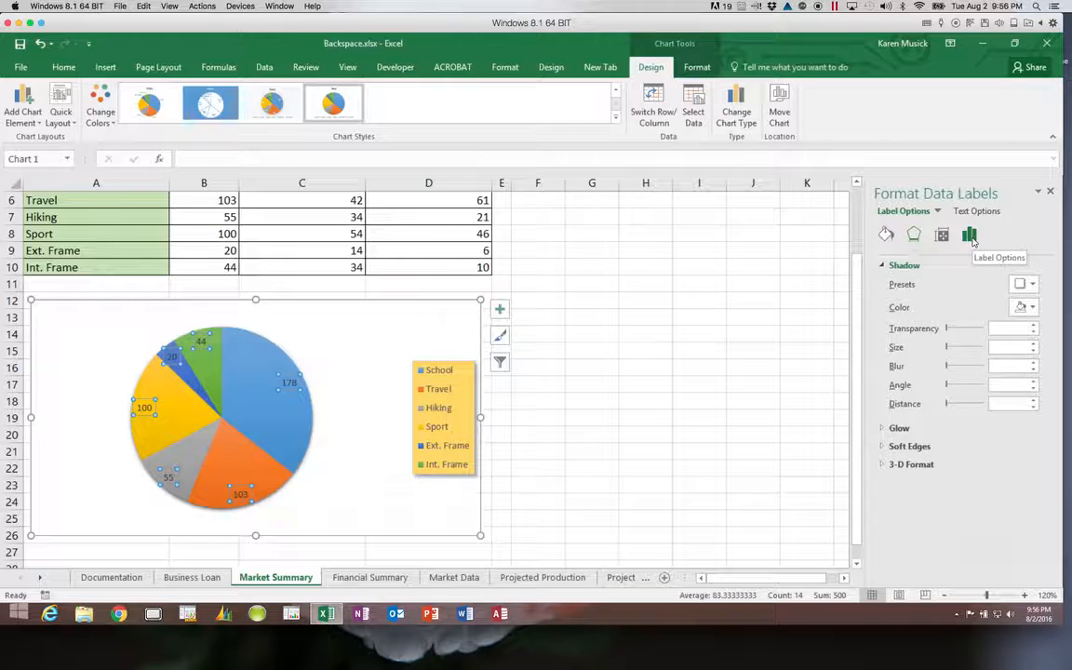
pyautogui.click(970, 237)
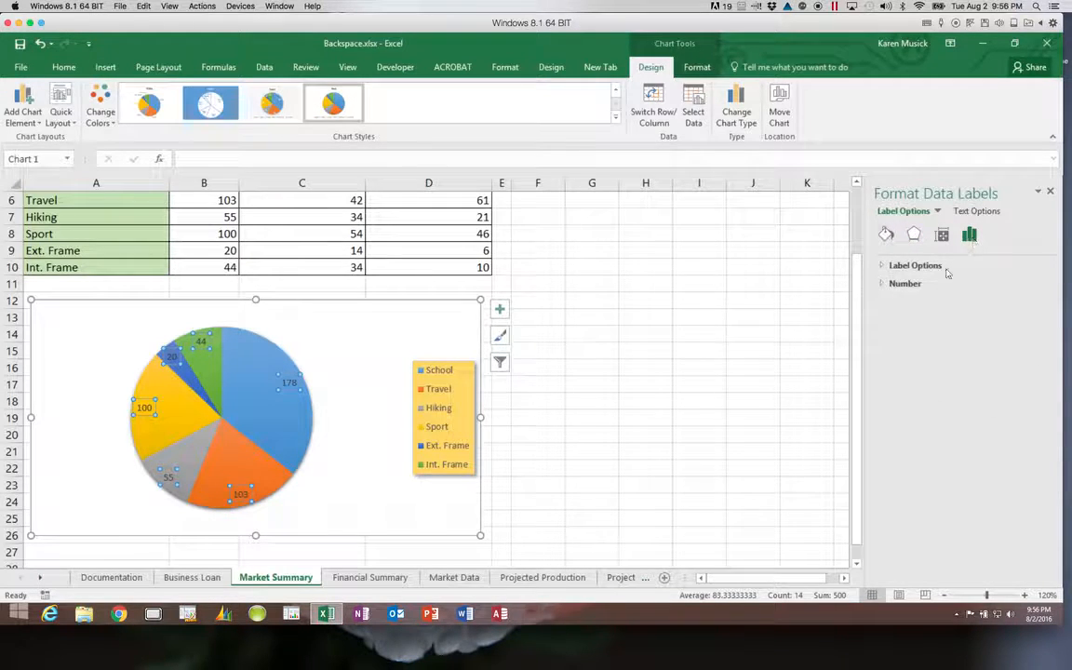
pyautogui.click(882, 267)
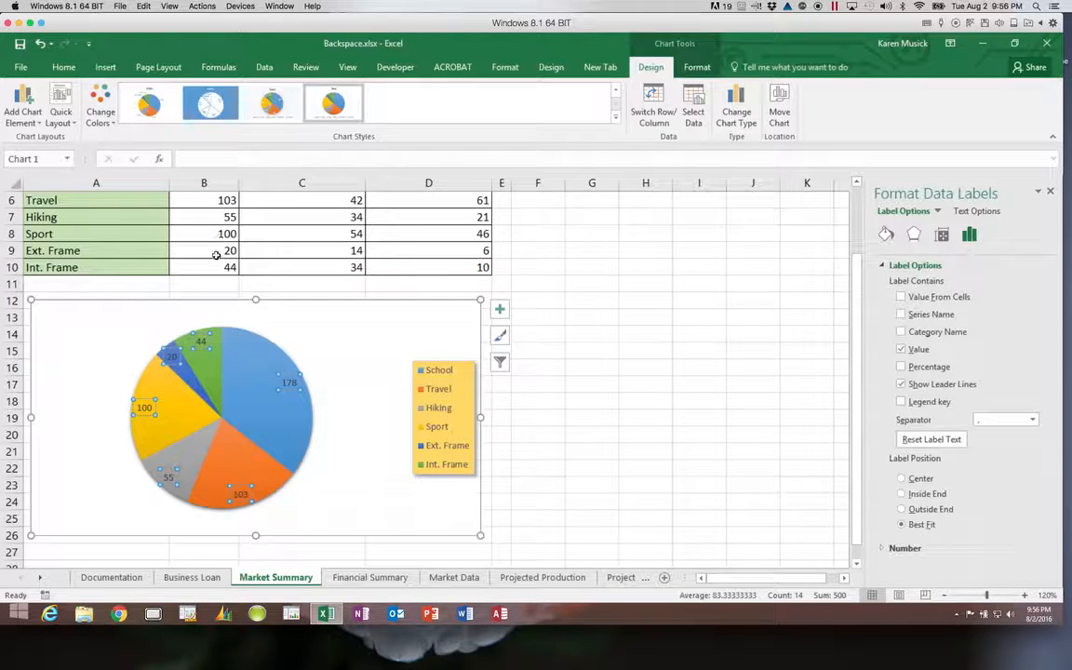
pyautogui.click(901, 368)
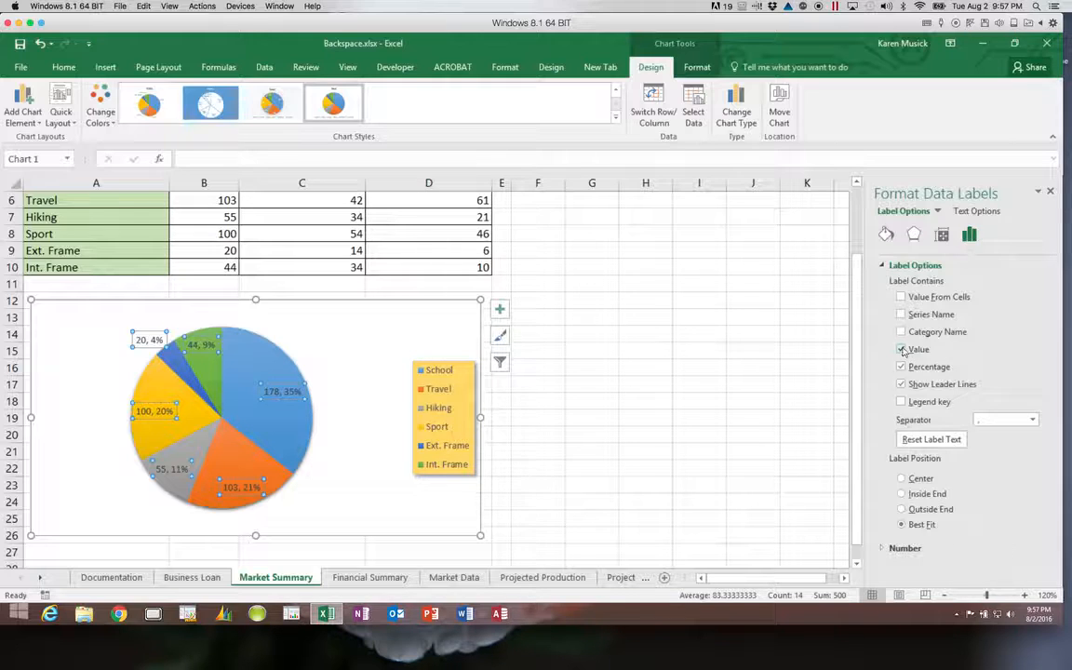
pyautogui.click(901, 350)
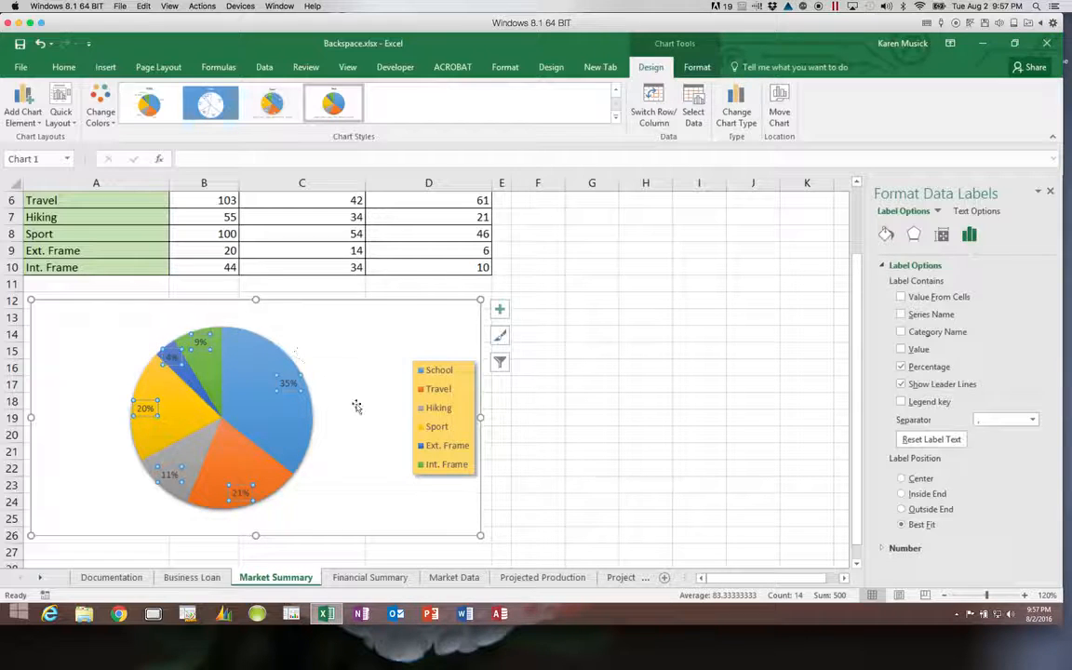
pyautogui.click(902, 510)
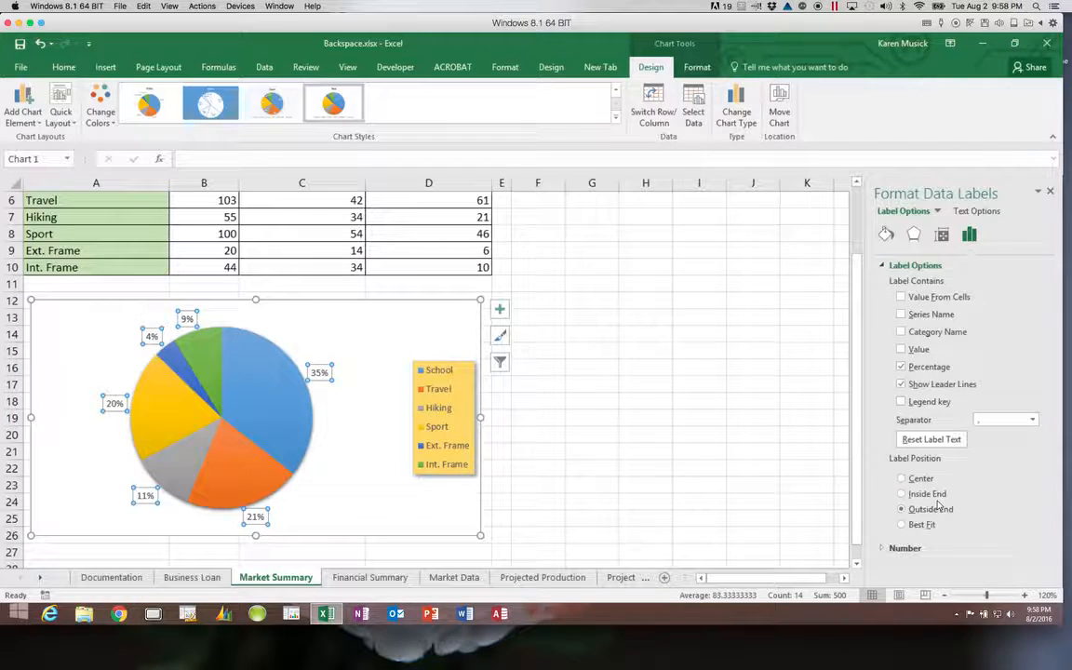
# Step: Format the pie chart's data labels as Percentage with 1 decimal place, and close the label formatting options
pyautogui.click(884, 549)
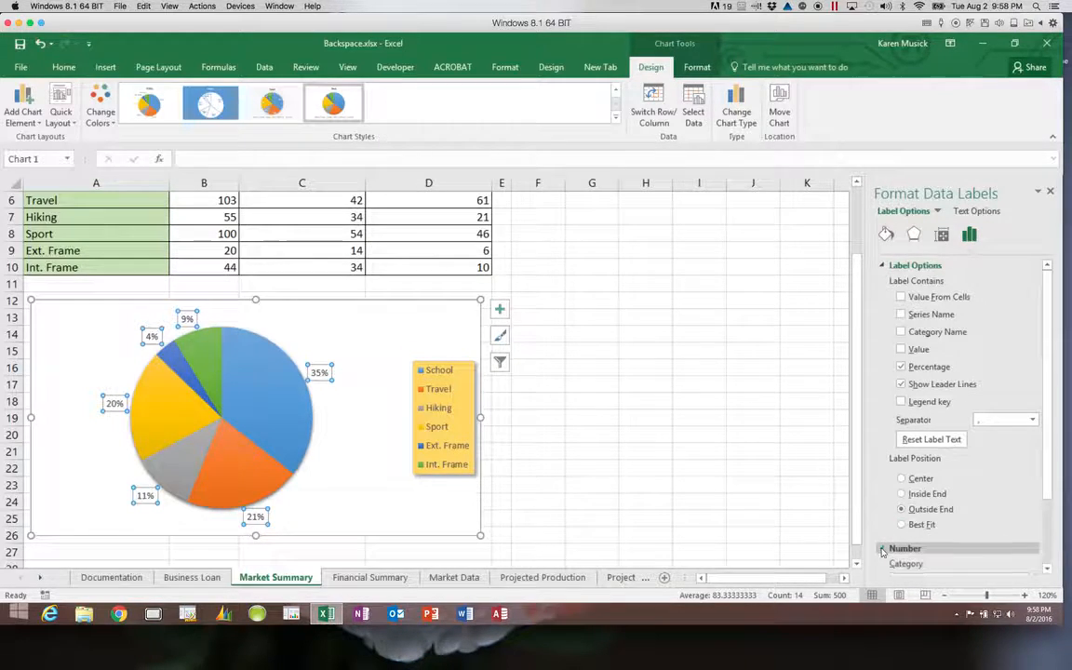
pyautogui.scroll(-5, 1046, 572)
pyautogui.click(1048, 570)
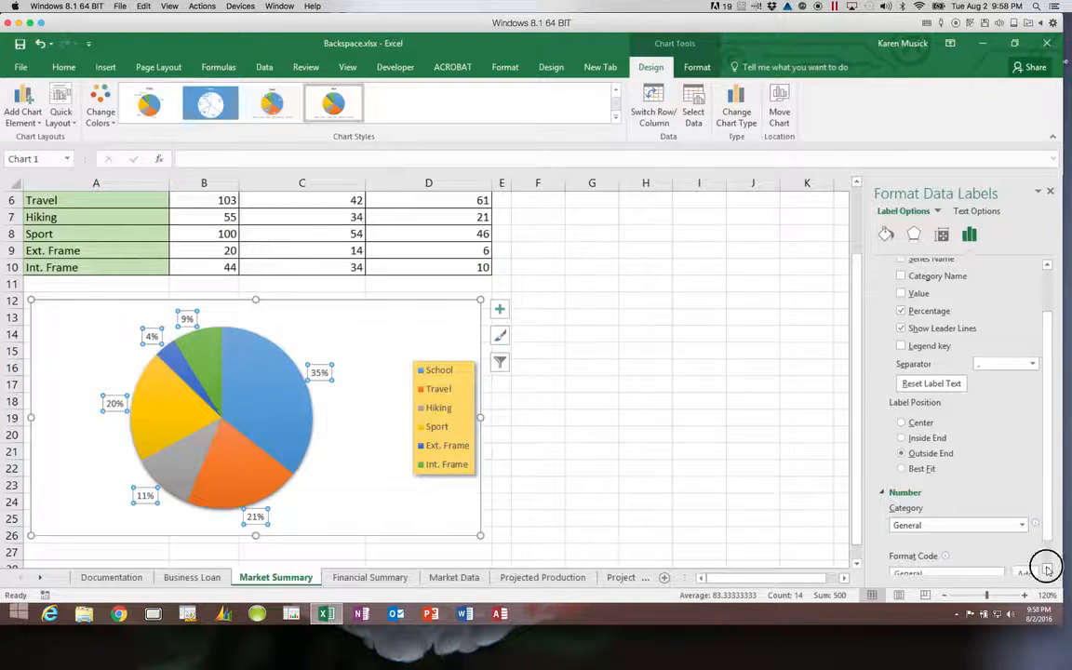
pyautogui.click(1048, 569)
pyautogui.click(1048, 570)
pyautogui.click(1048, 569)
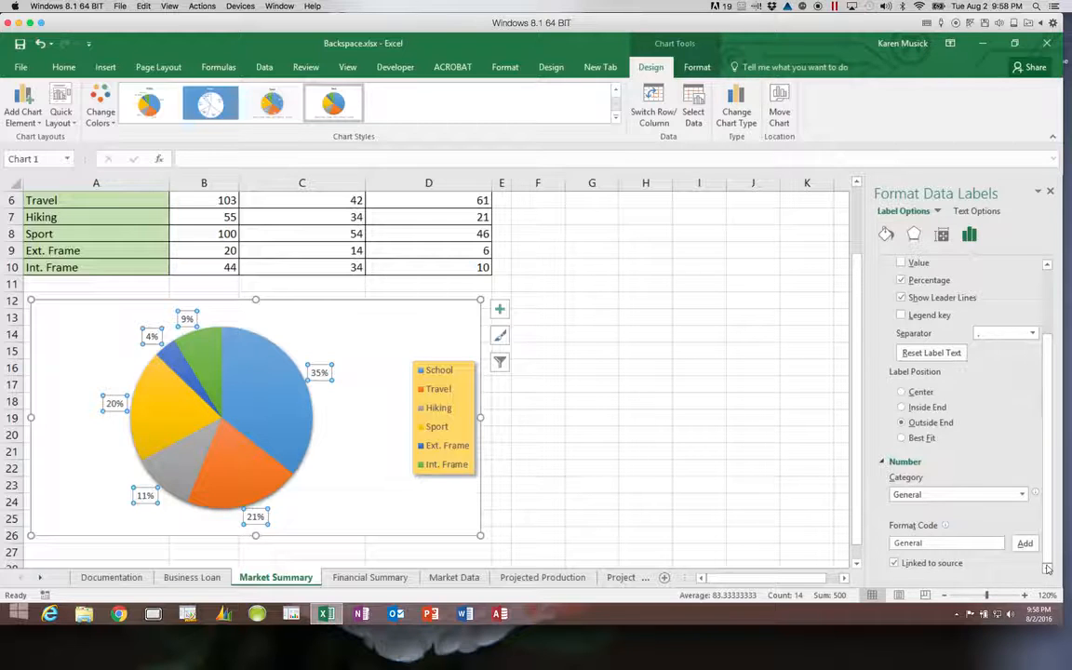
pyautogui.click(1023, 496)
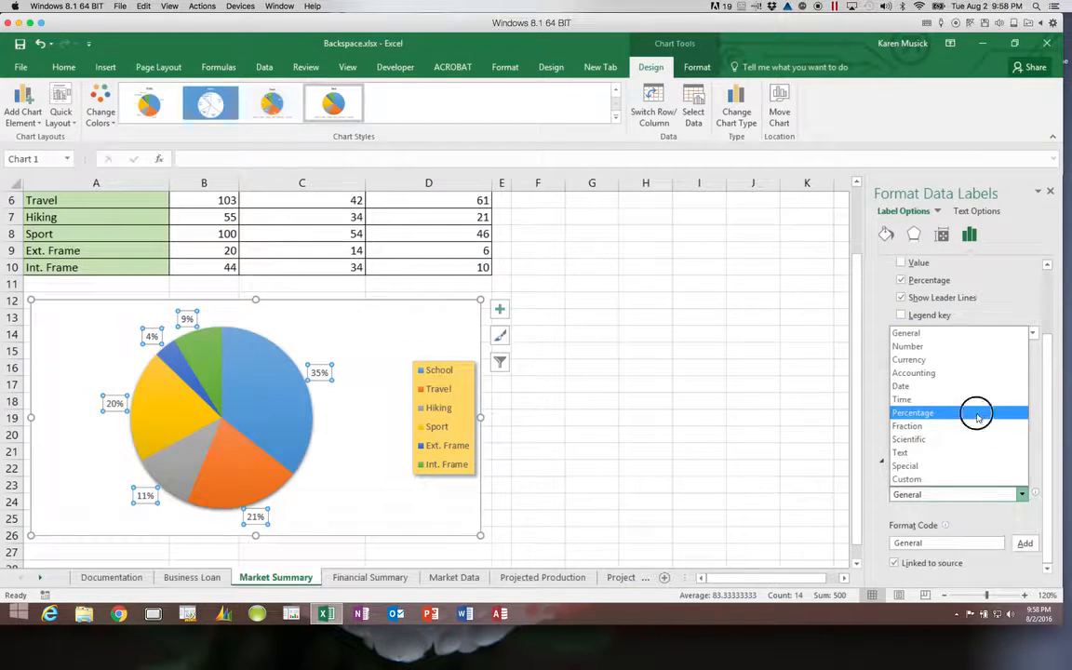
pyautogui.click(977, 415)
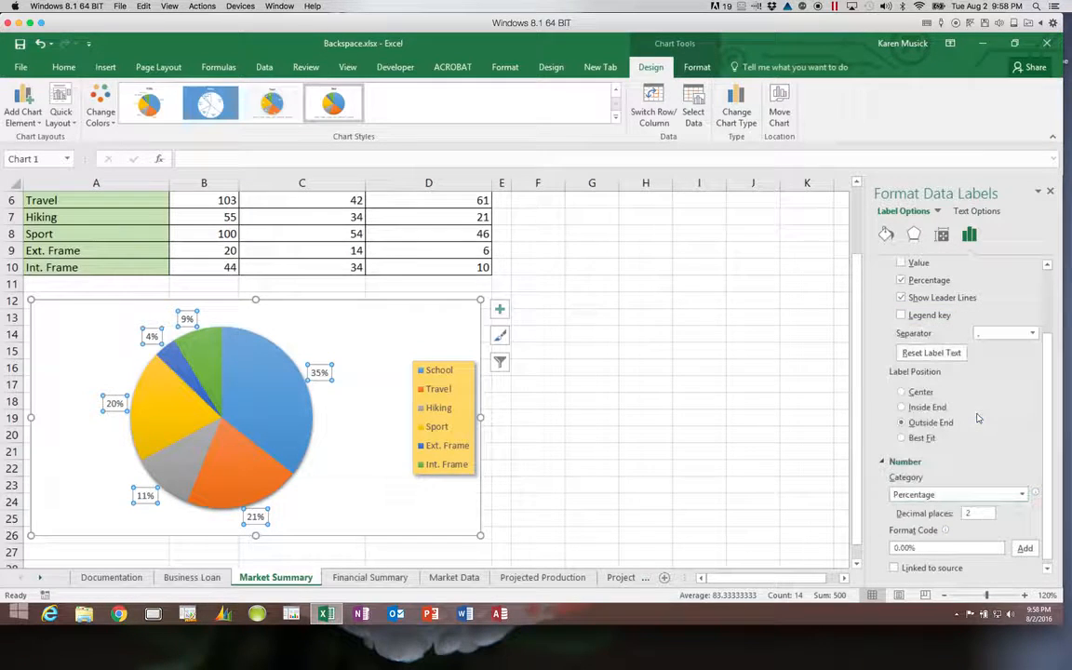
pyautogui.doubleClick(975, 512)
pyautogui.write('1')
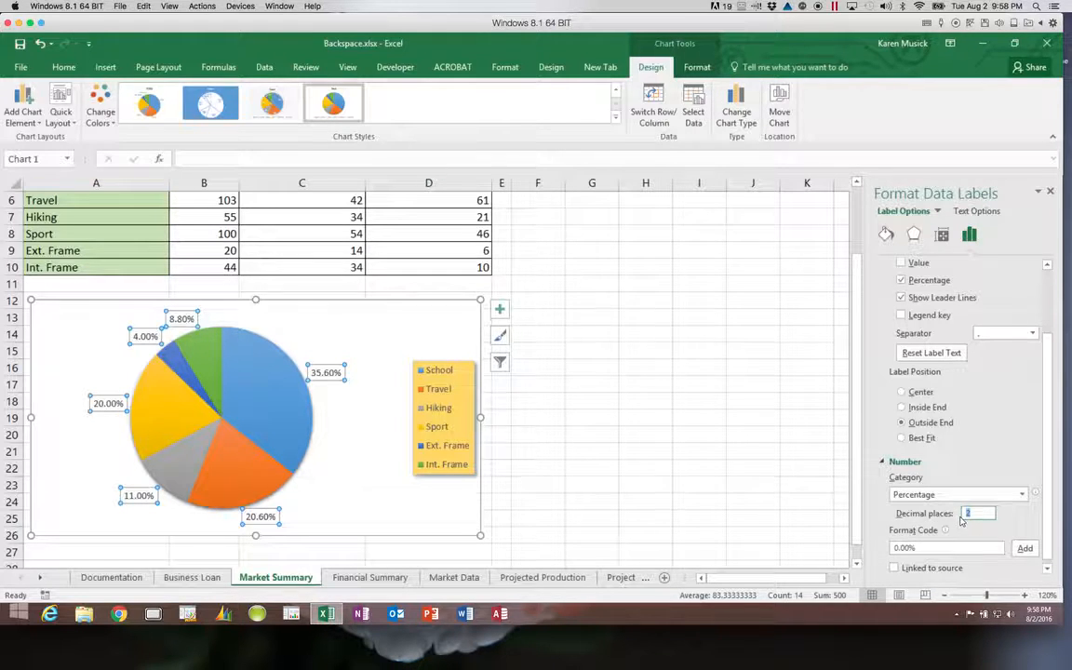
pyautogui.click(1048, 568)
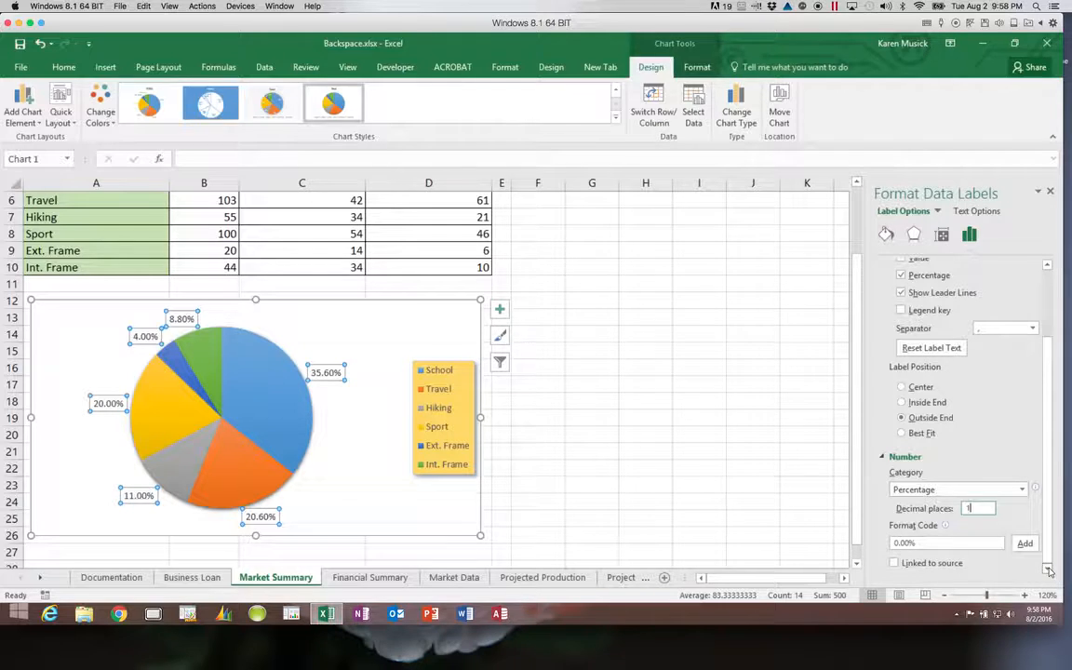
pyautogui.press('Tab')
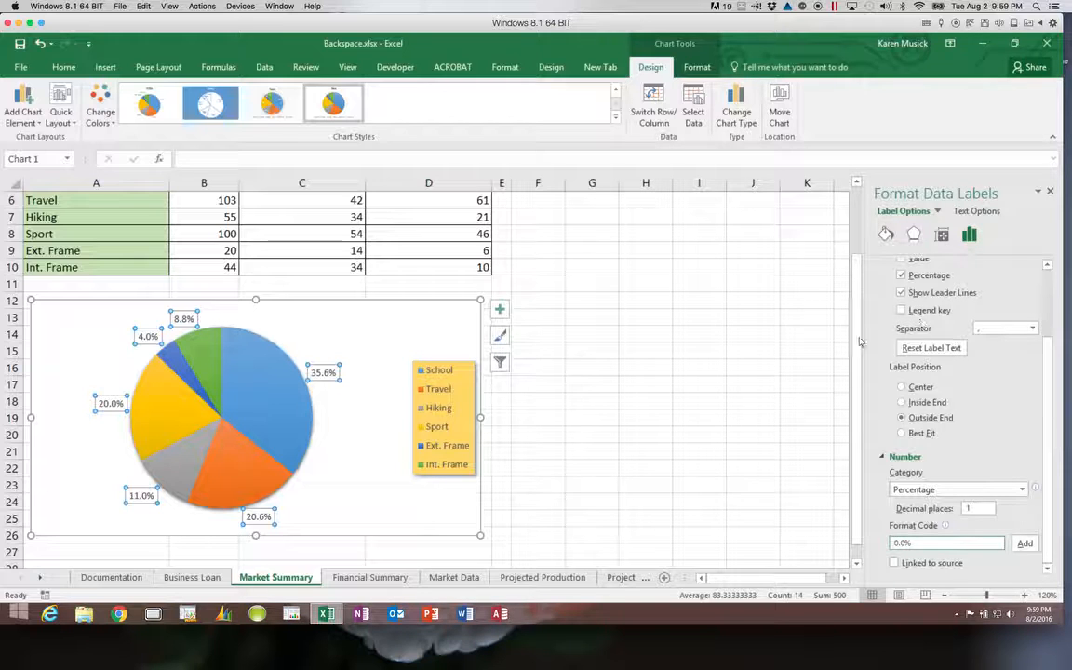
pyautogui.click(1051, 191)
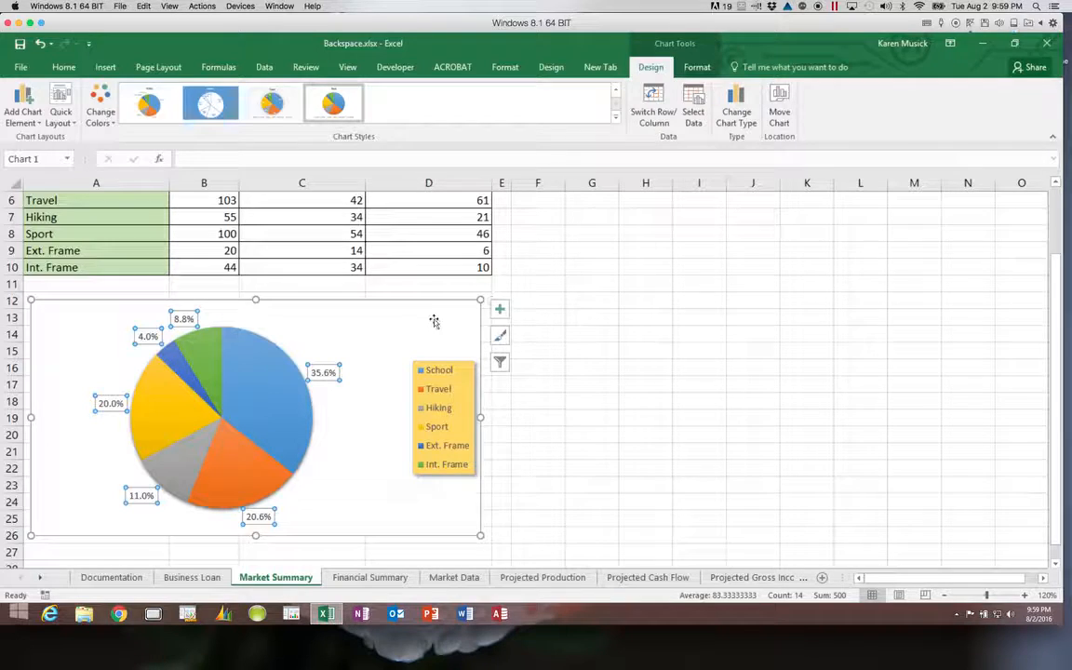
pyautogui.click(378, 326)
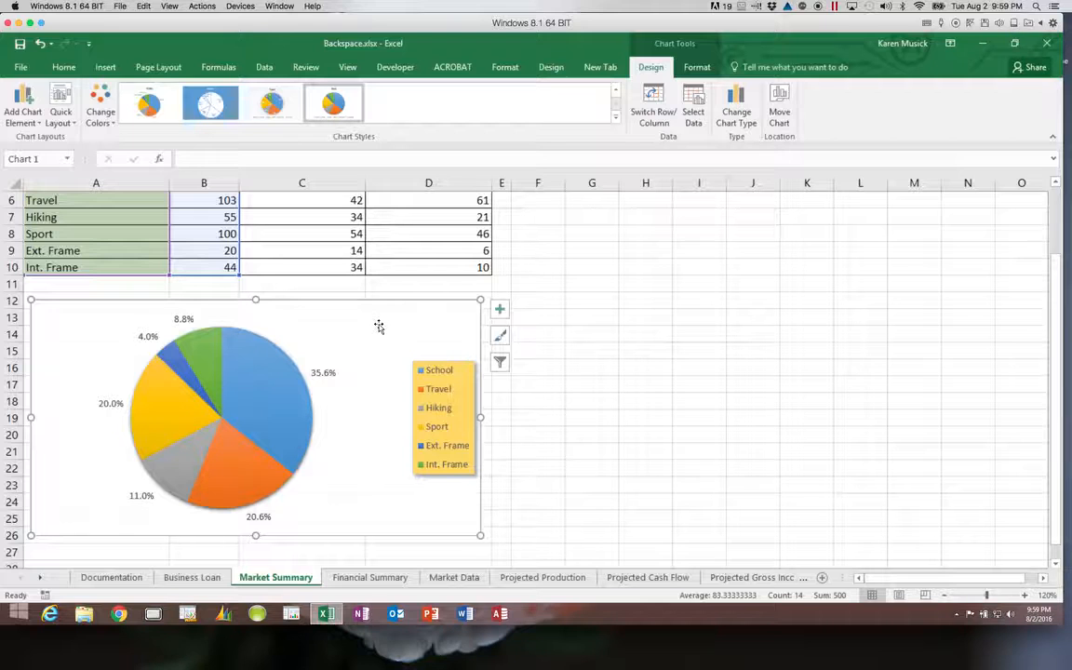
# Step: Fill only the Ext. Frame slice of the pie chart with a light green theme color
pyautogui.click(178, 366)
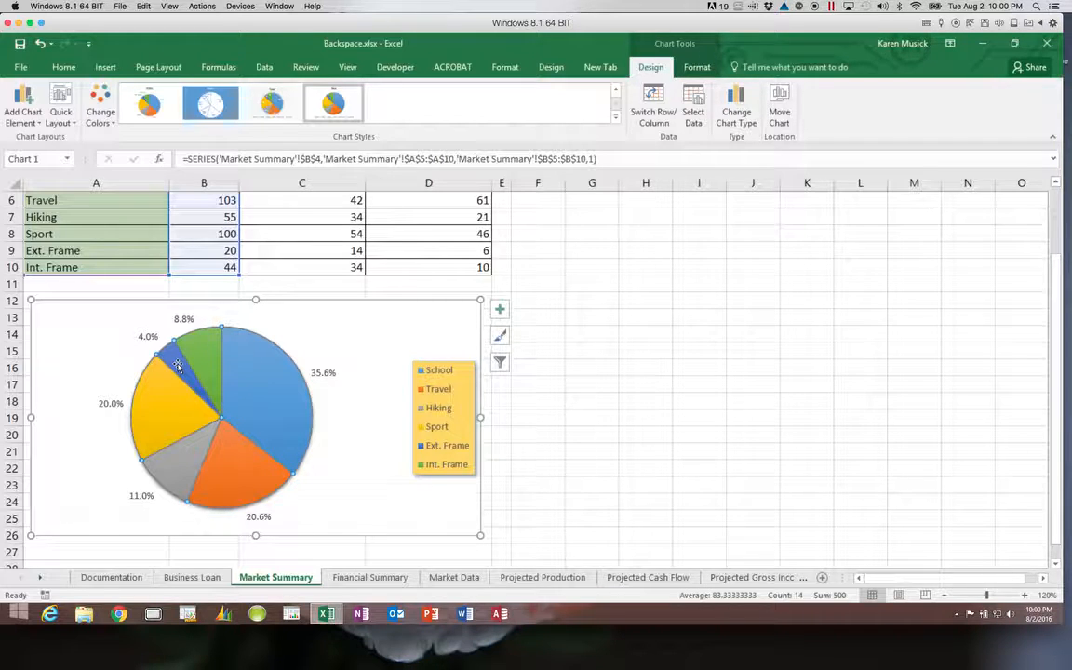
pyautogui.click(178, 366)
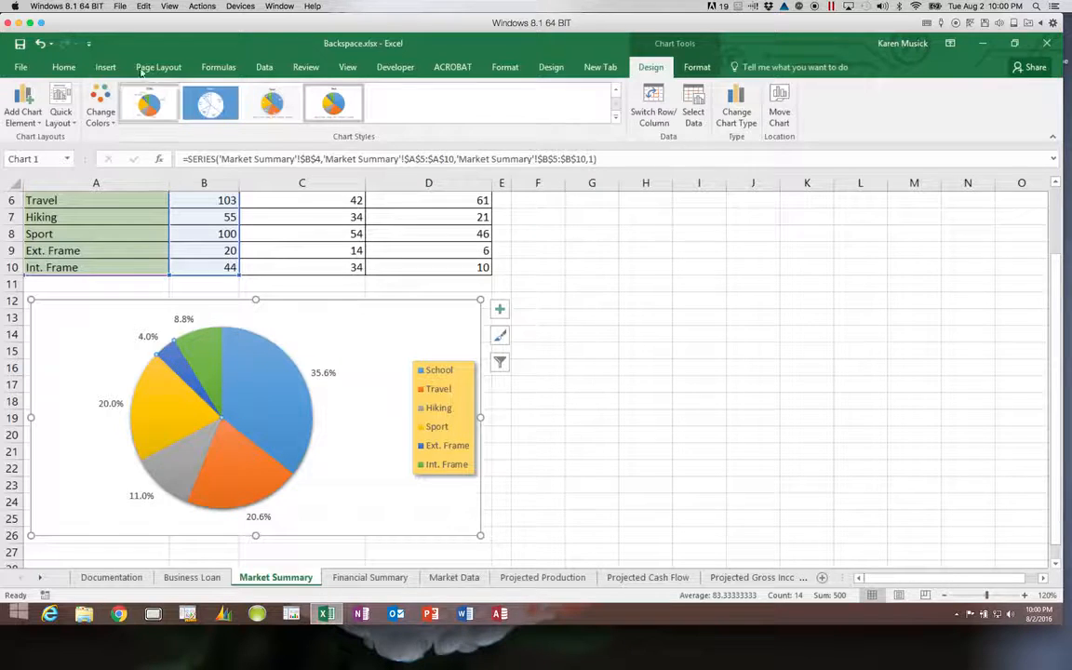
pyautogui.click(64, 67)
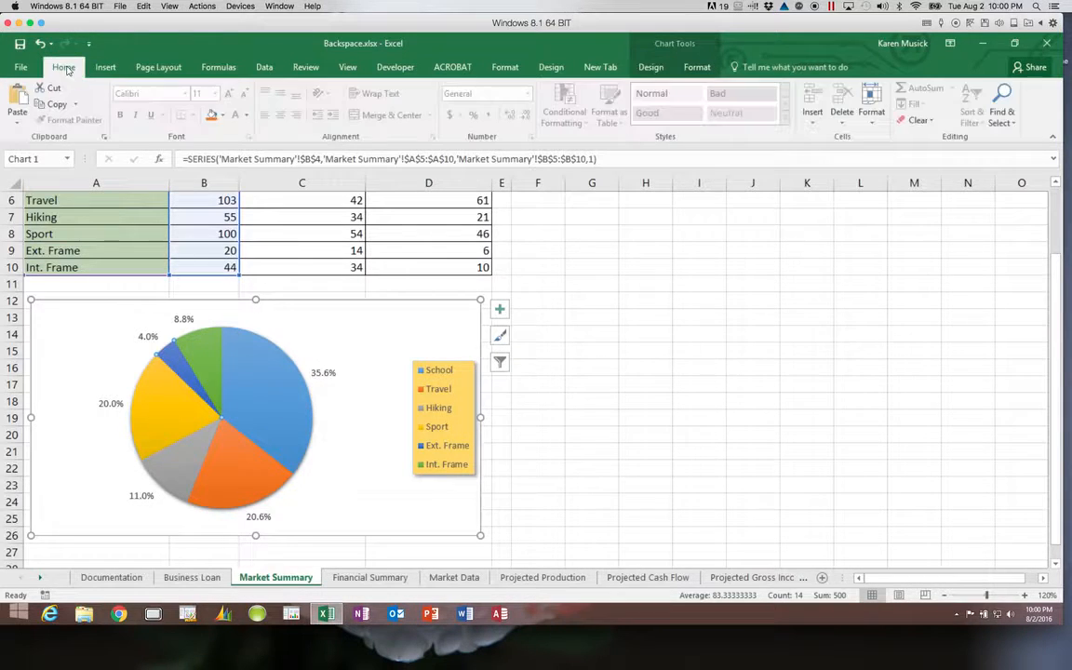
pyautogui.click(221, 116)
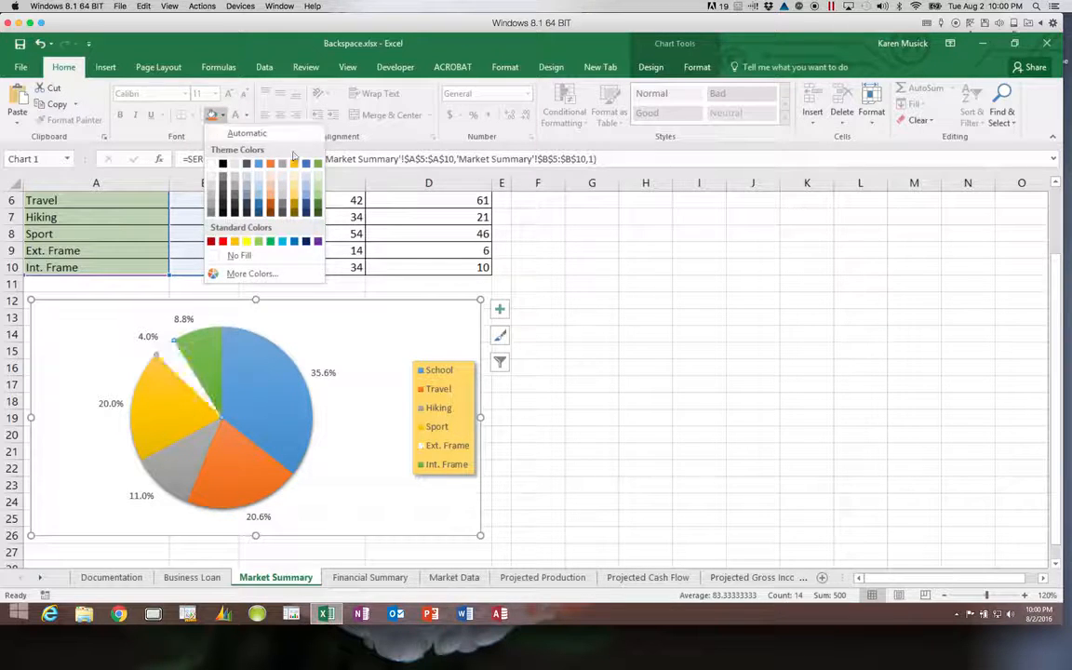
pyautogui.click(320, 192)
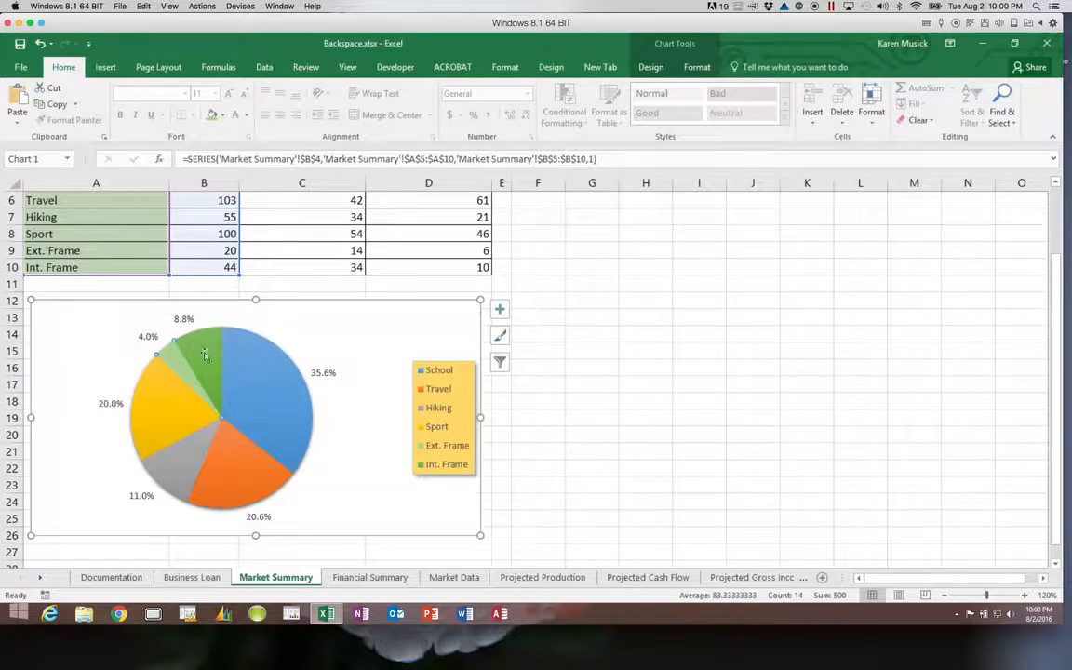
pyautogui.moveTo(177, 366)
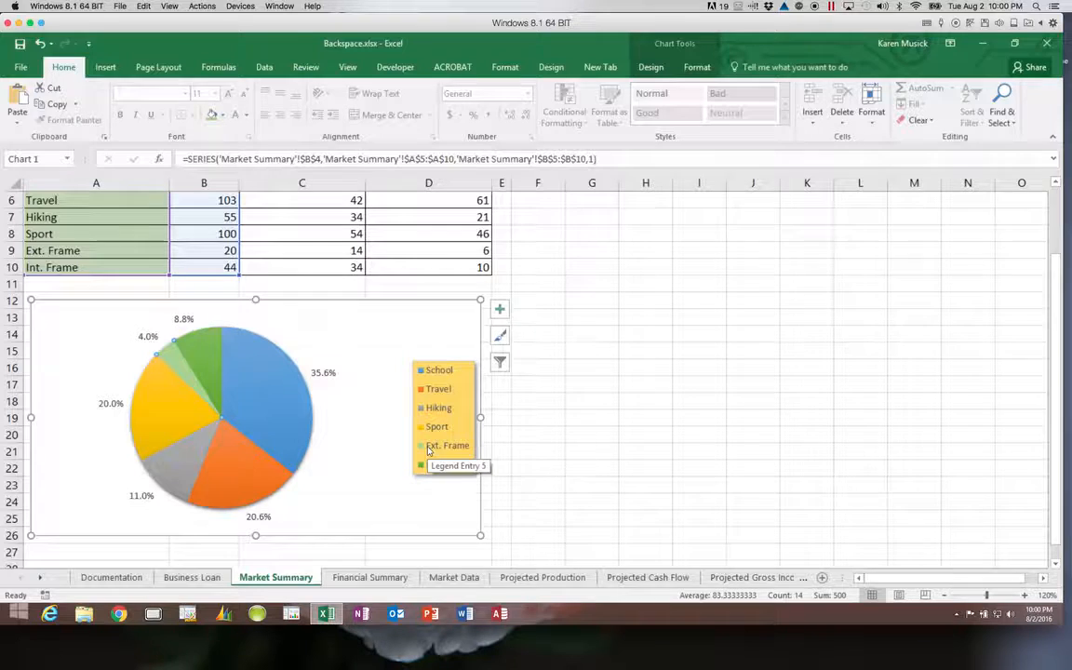
# Step: Fill the pie chart's chart area background with a pale green theme color
pyautogui.click(359, 487)
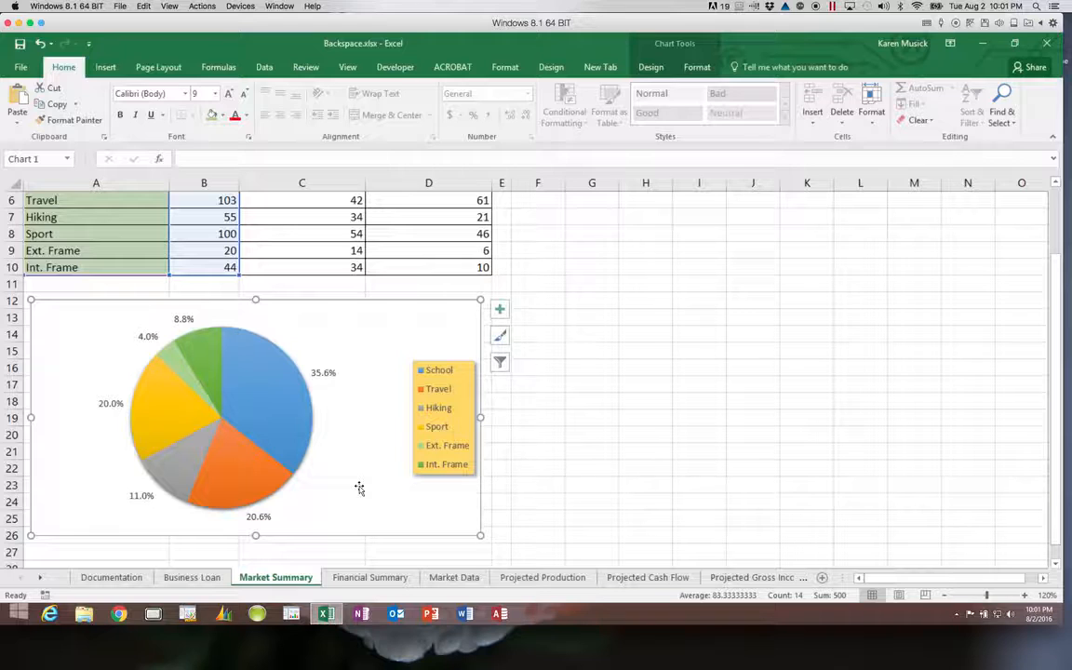
pyautogui.click(696, 67)
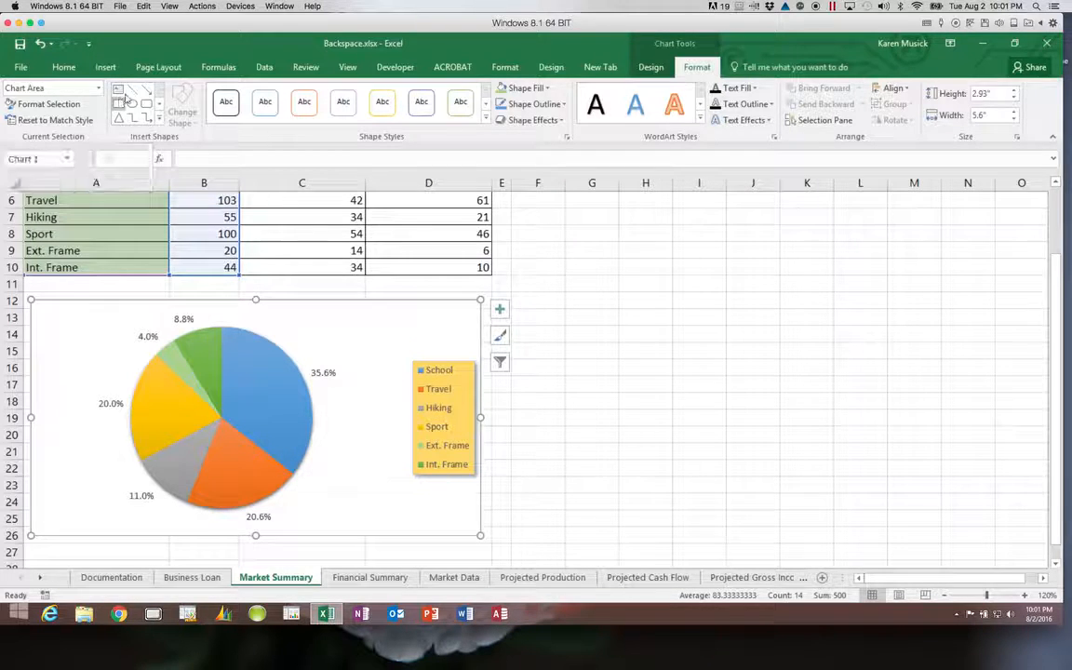
pyautogui.click(65, 68)
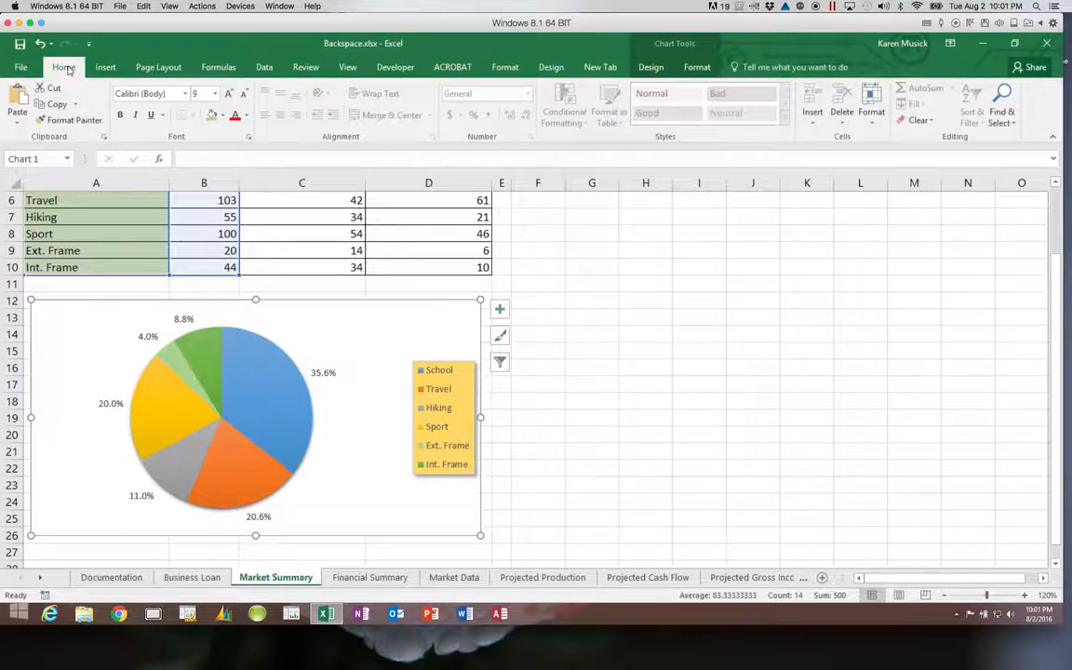
pyautogui.click(223, 117)
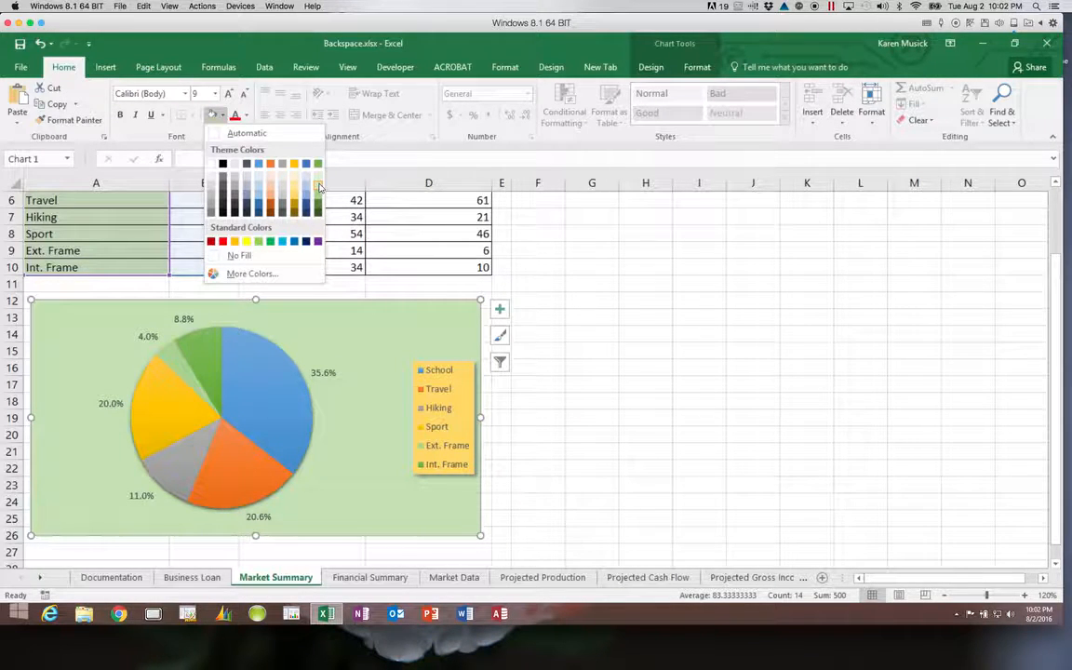
pyautogui.click(317, 180)
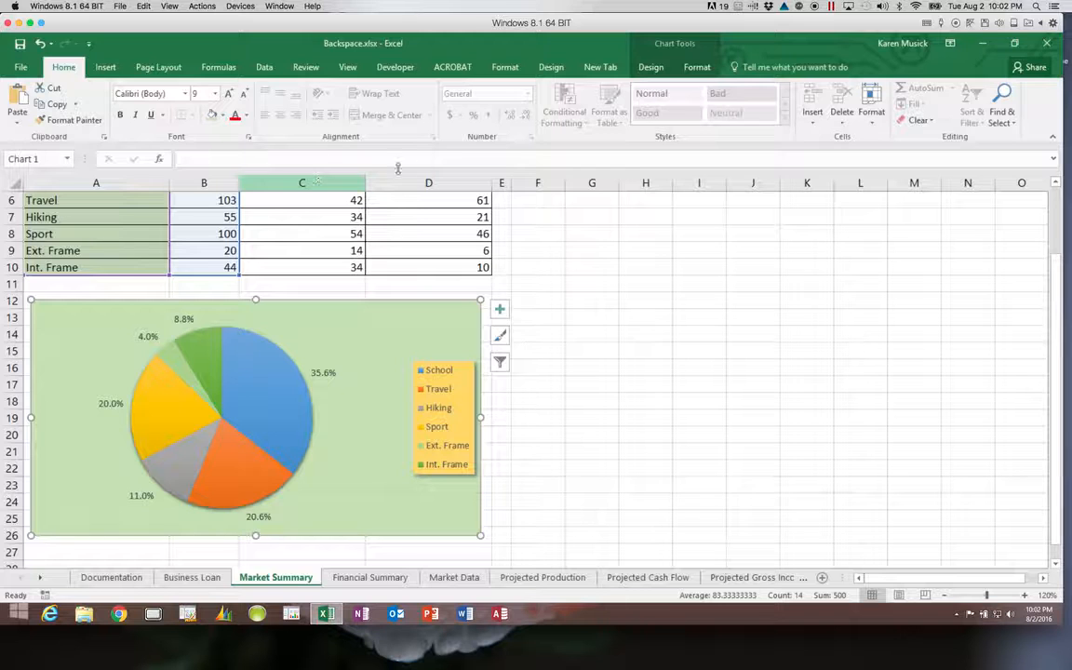
# Step: Try a Hiking total of 100 in cell B7 to test the chart's link to the data
pyautogui.moveTo(1054, 275); pyautogui.dragTo(1060, 248)
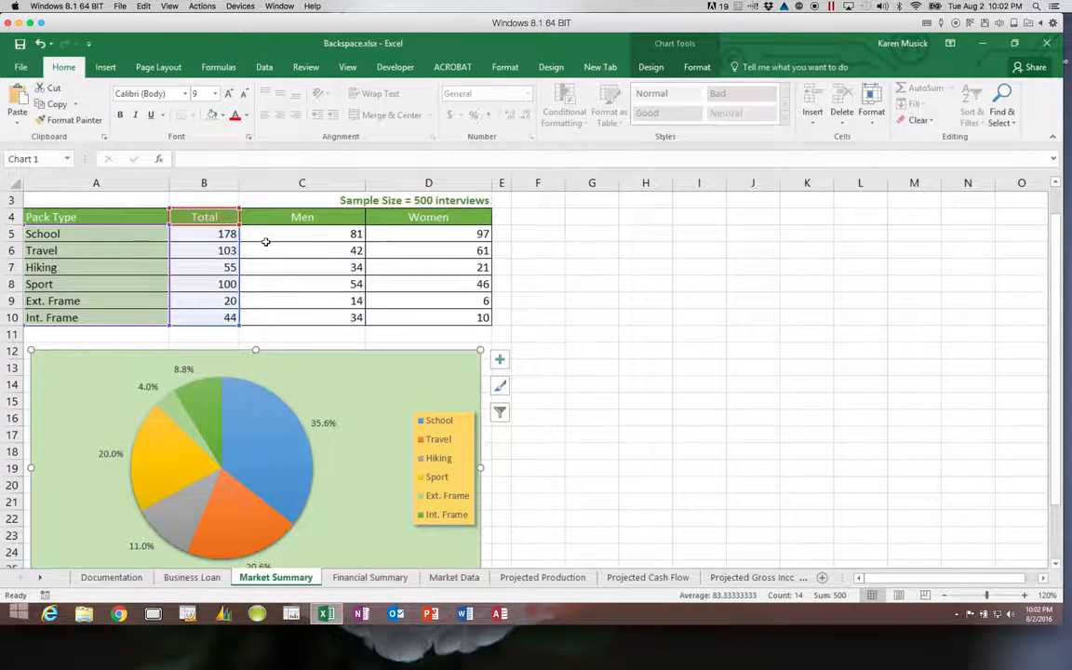
pyautogui.click(230, 267)
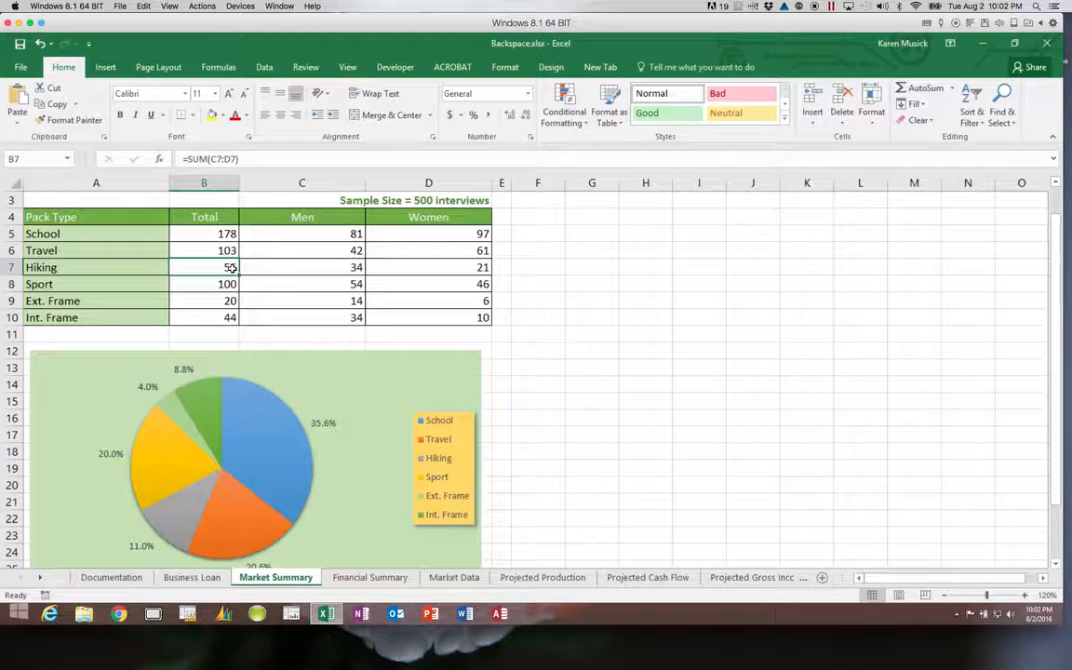
pyautogui.write('100')
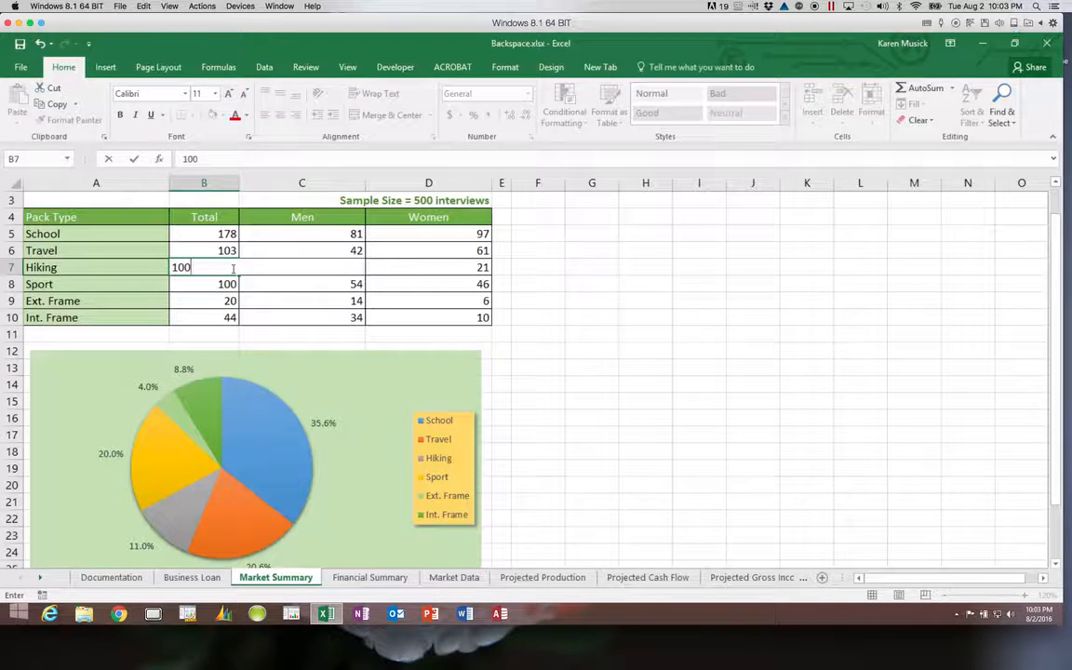
pyautogui.press('Return')
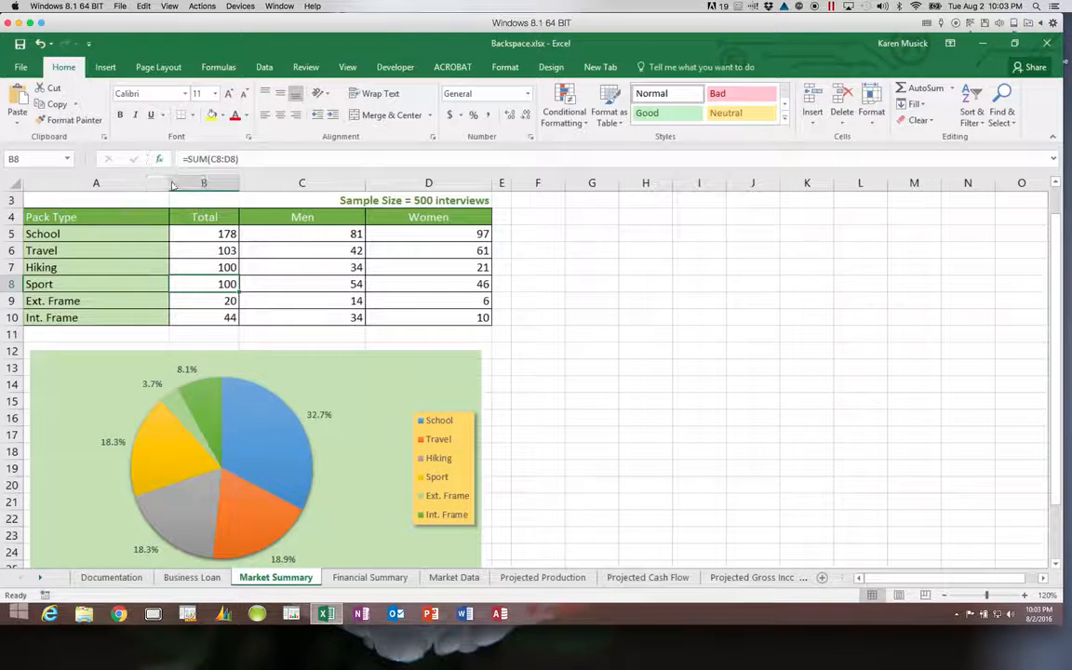
# Step: Set the Hiking total in cell B7 to 55
pyautogui.click(199, 268)
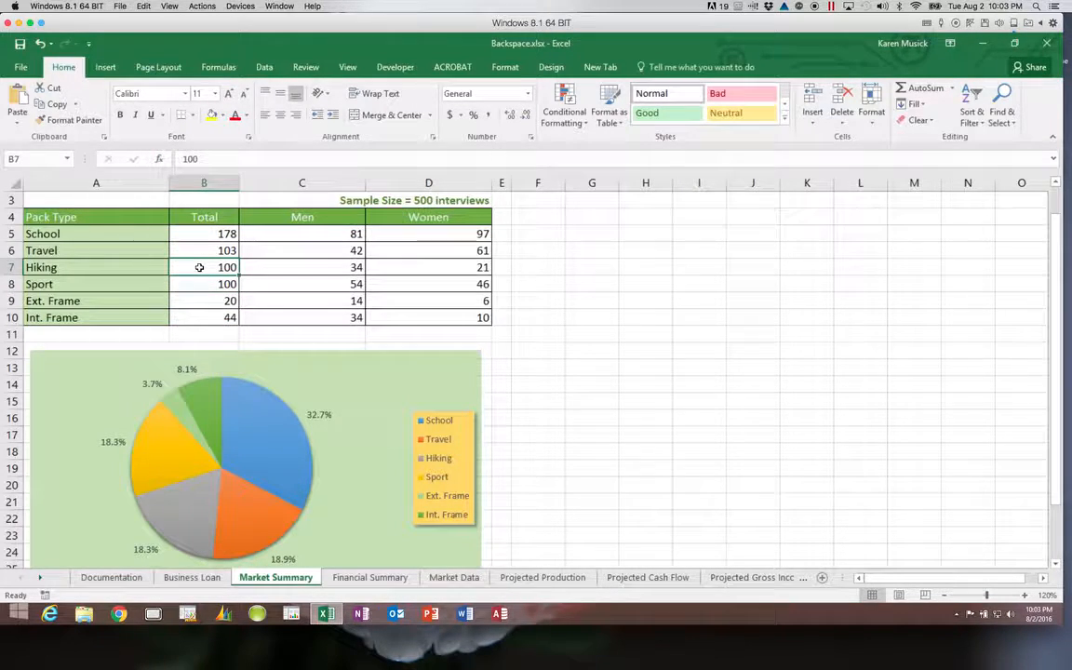
pyautogui.write('55')
pyautogui.press('Return')
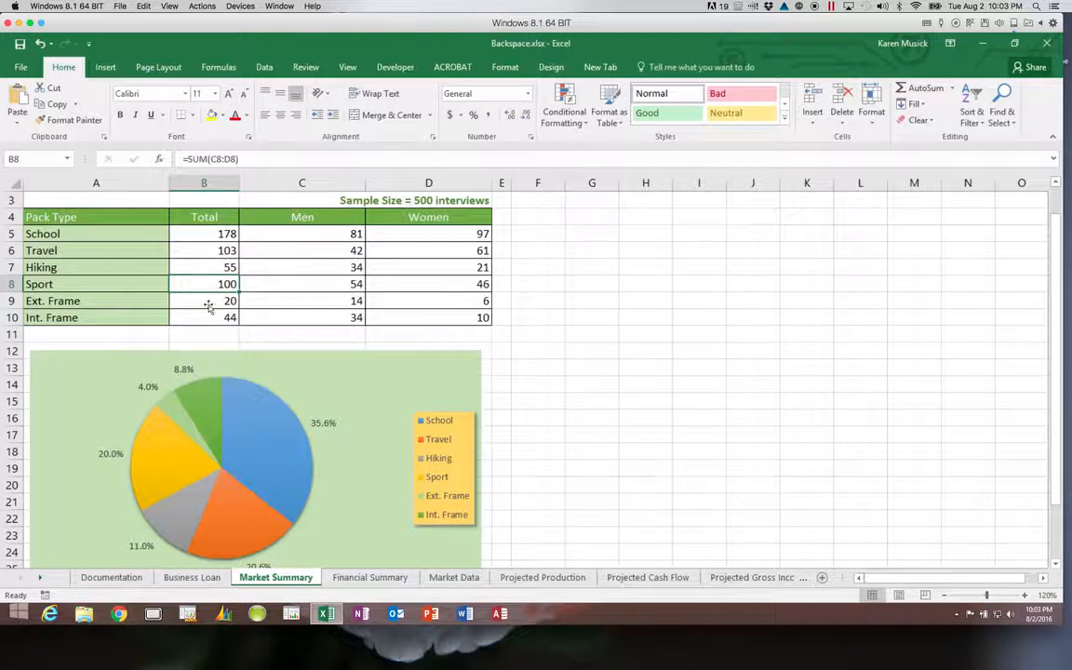
# Step: Spell out the last two pack types, entering External Frame in cell A9 and Internal Frame in cell A10
pyautogui.click(115, 303)
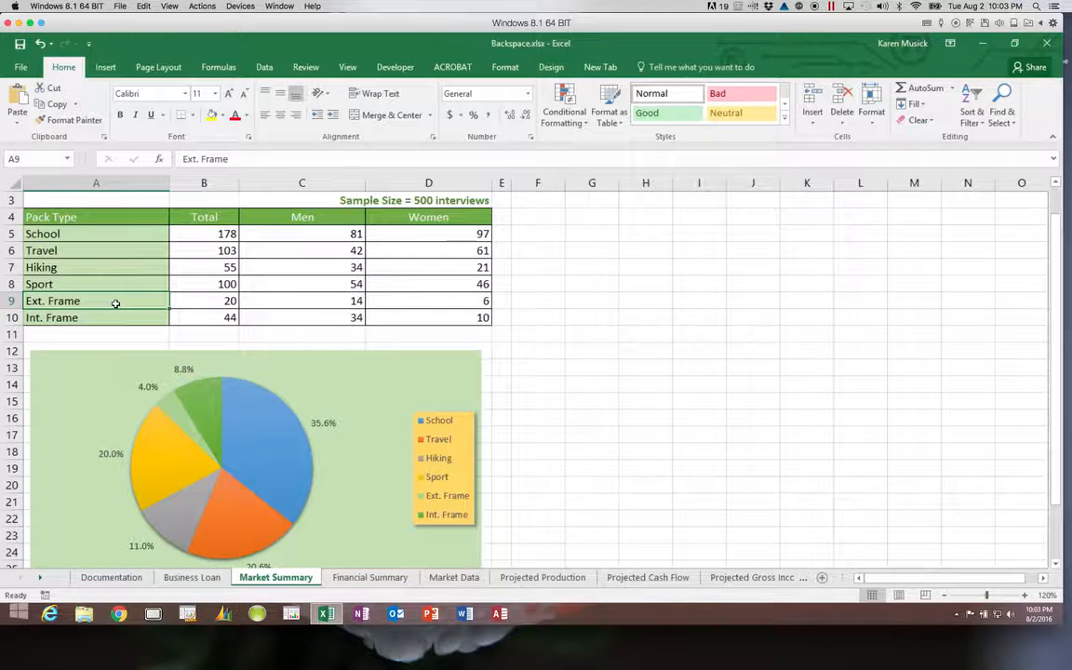
pyautogui.write('Exr')
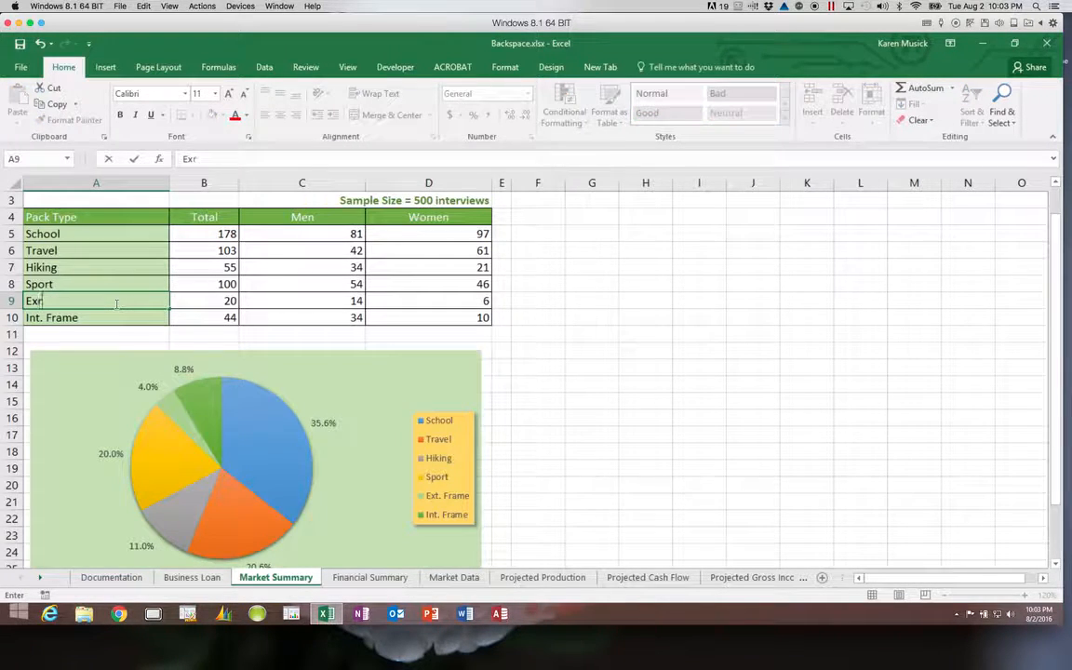
pyautogui.press('BackSpace')
pyautogui.write('ternal Fra')
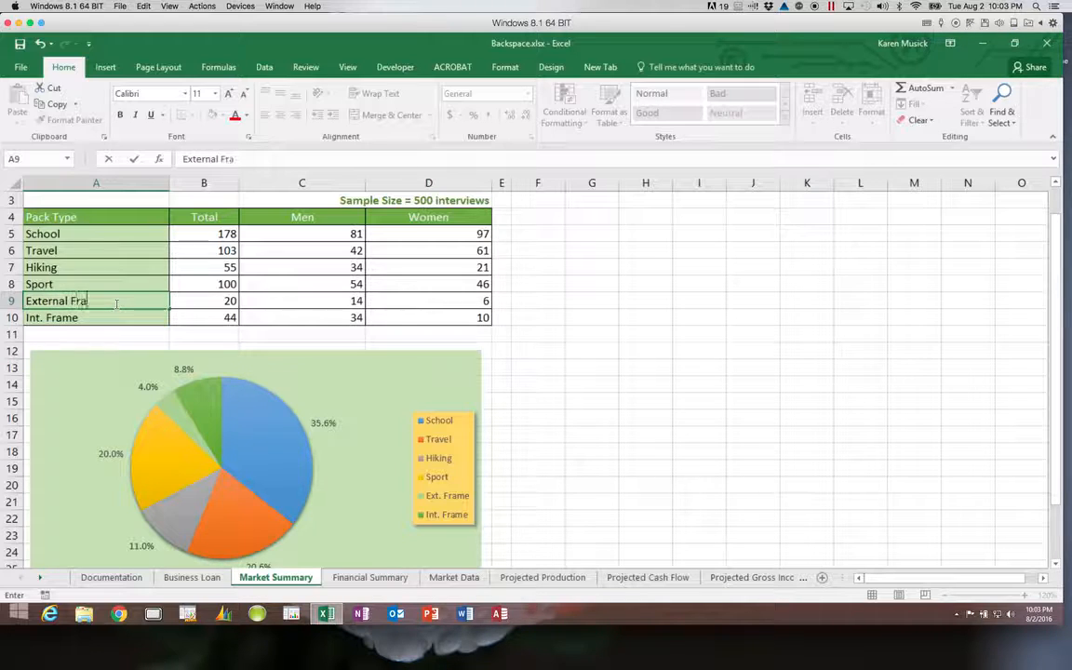
pyautogui.write('me')
pyautogui.press('Return')
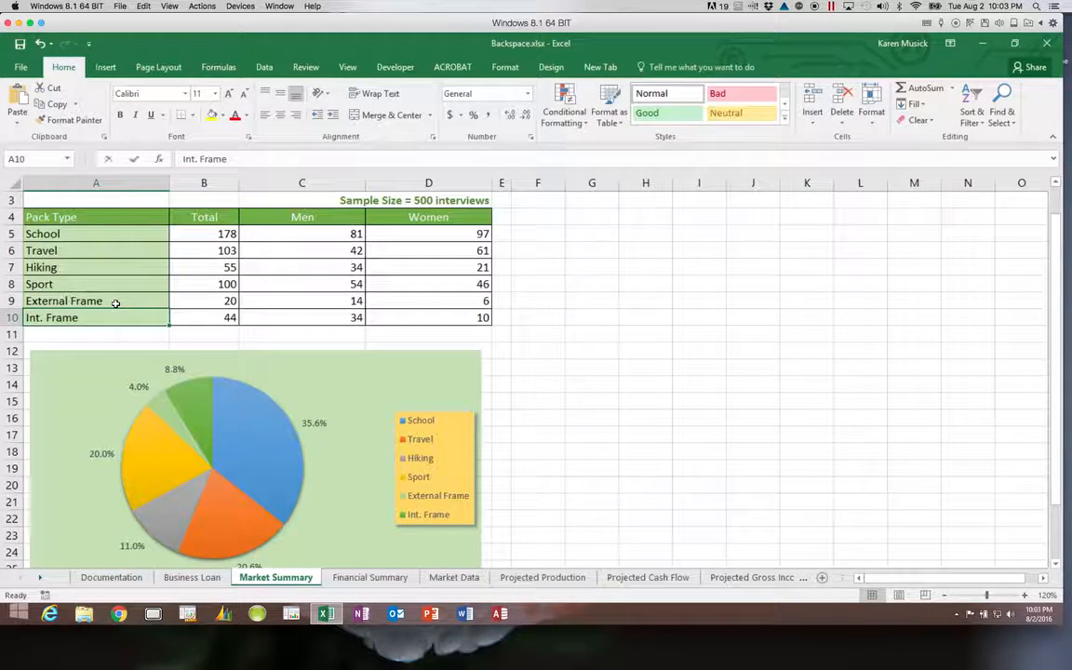
pyautogui.write('Internal Frame')
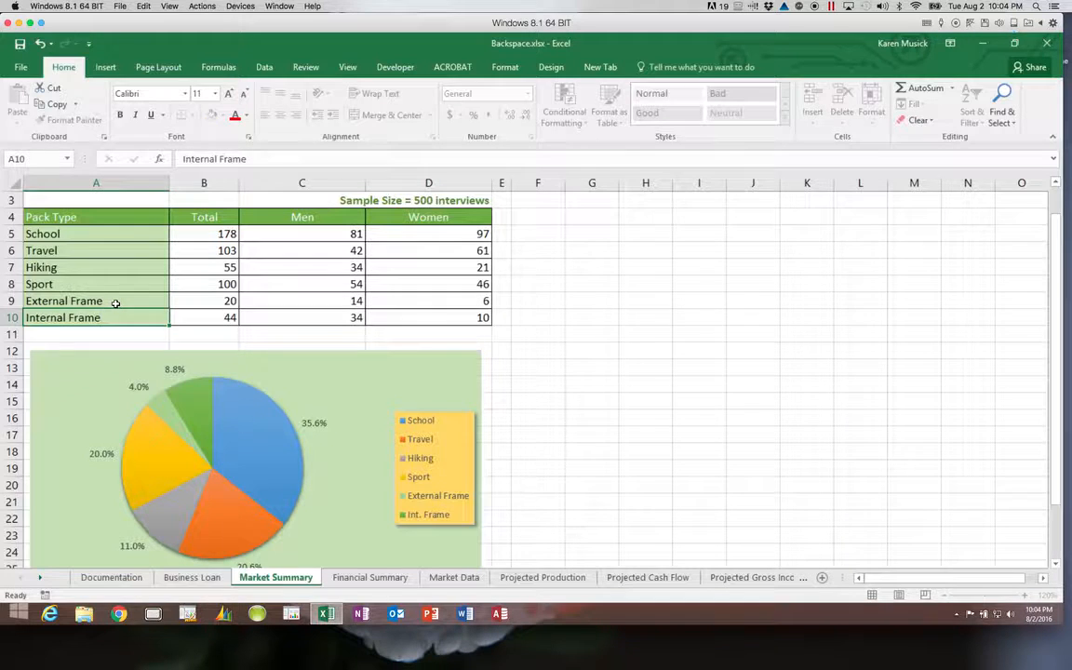
pyautogui.press('Return')
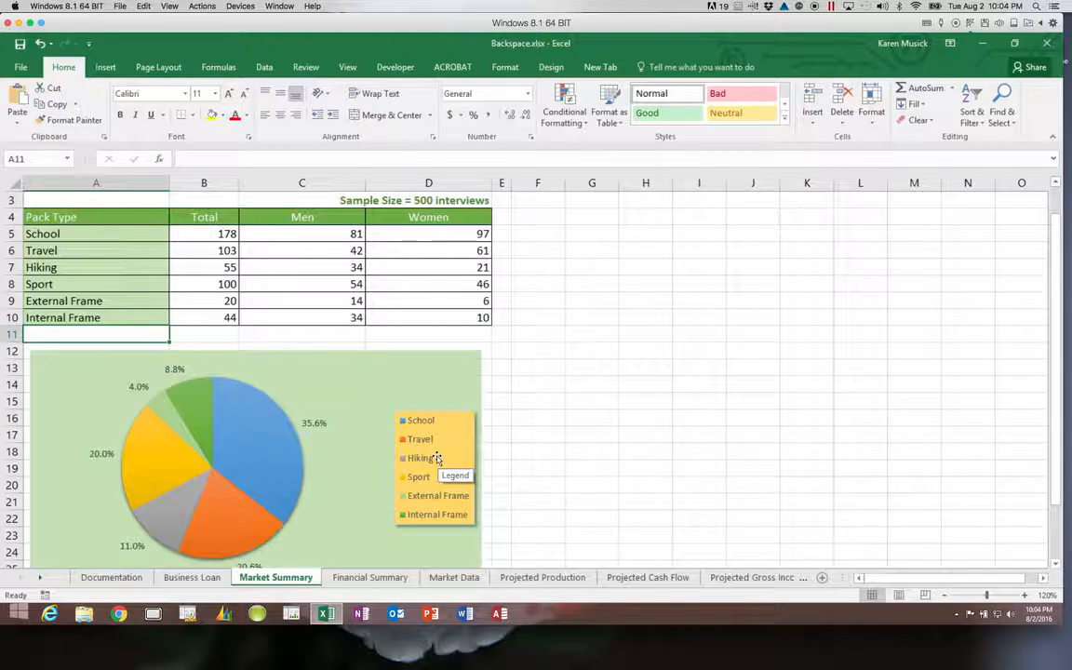
# Step: Filter the Hiking, External Frame and Internal Frame categories out of the pie chart
pyautogui.click(354, 398)
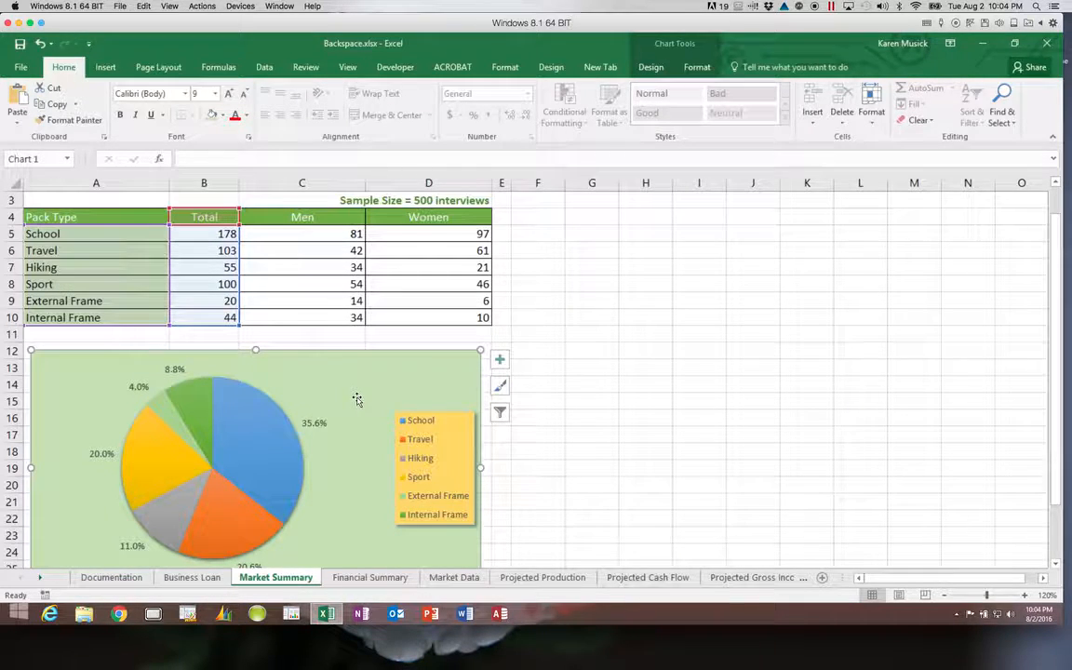
pyautogui.click(500, 416)
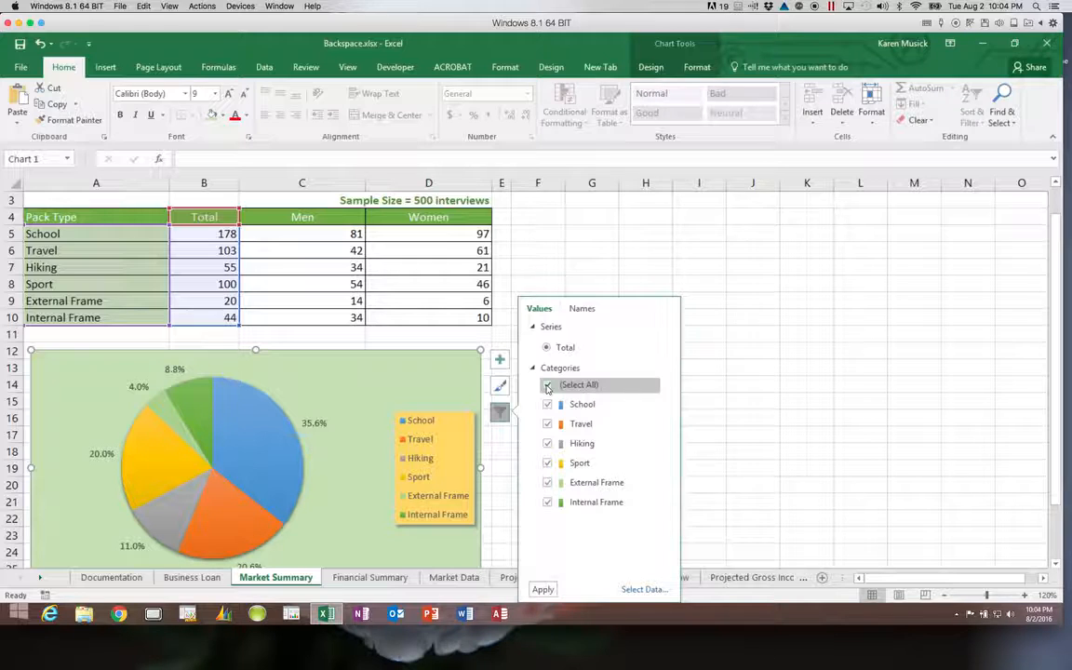
pyautogui.click(548, 444)
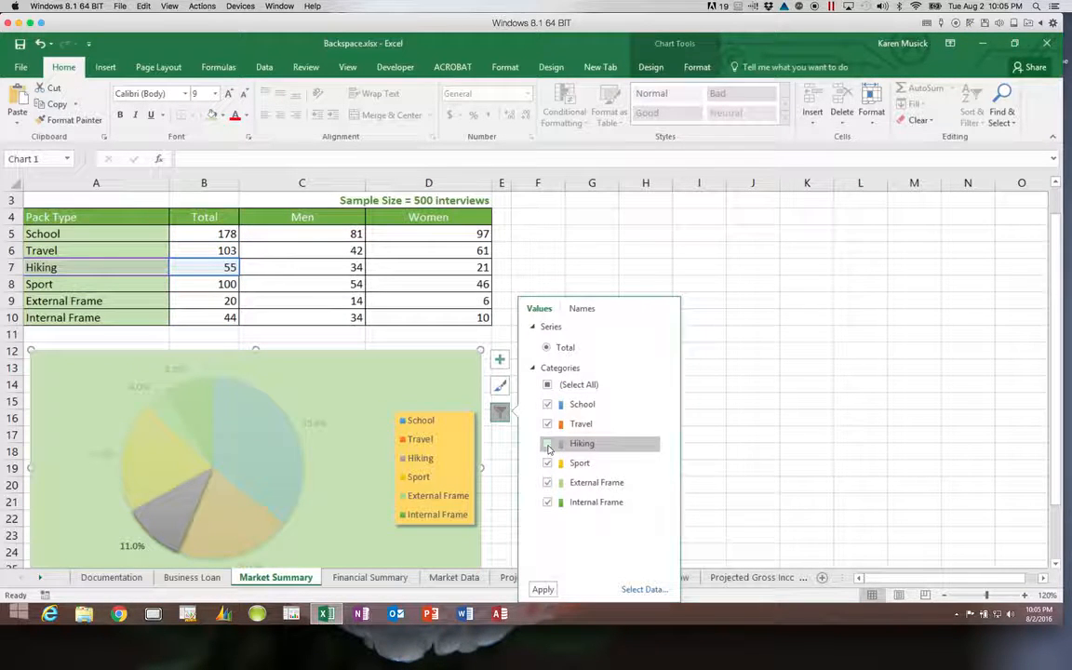
pyautogui.click(548, 484)
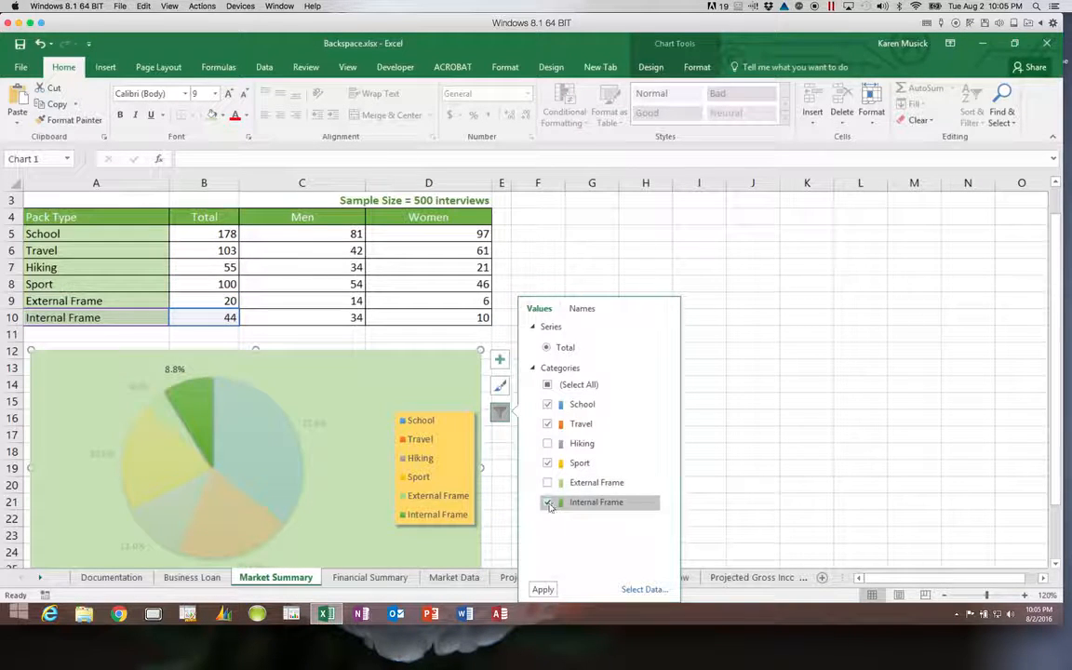
pyautogui.click(548, 504)
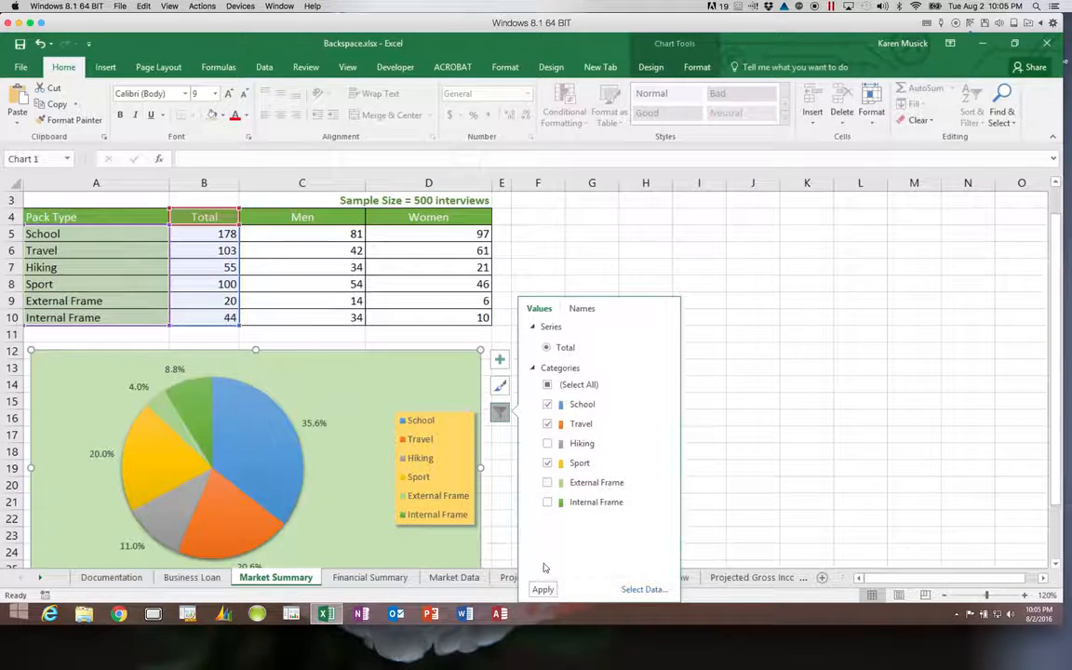
pyautogui.click(541, 590)
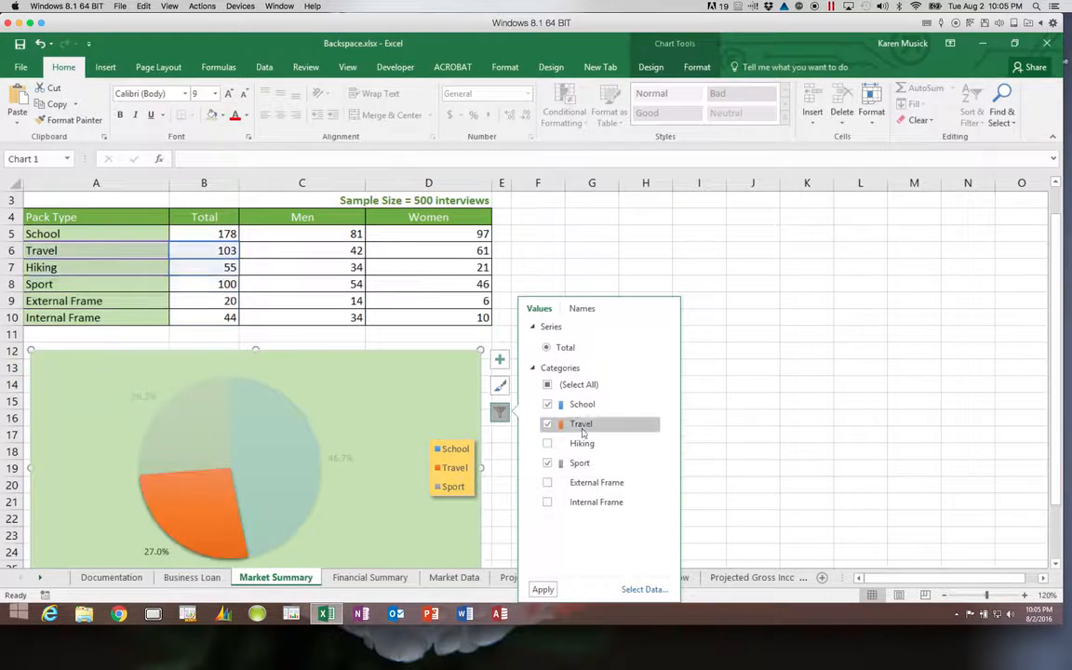
# Step: Restore all pack type categories in the pie chart's filter and close the filter options
pyautogui.click(549, 385)
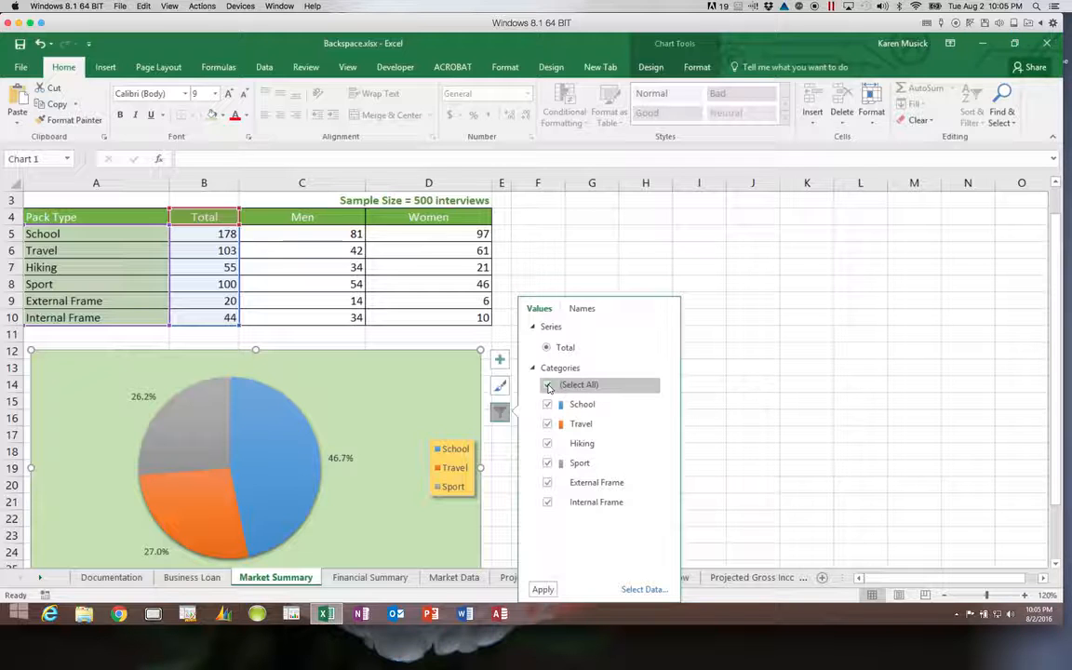
pyautogui.click(542, 591)
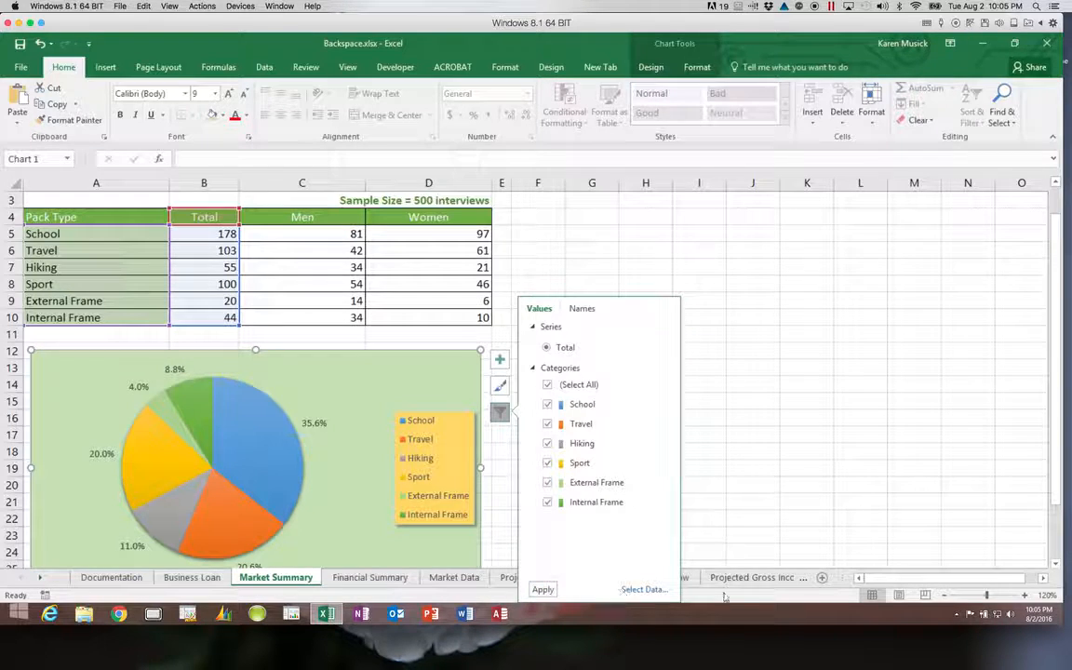
pyautogui.click(734, 514)
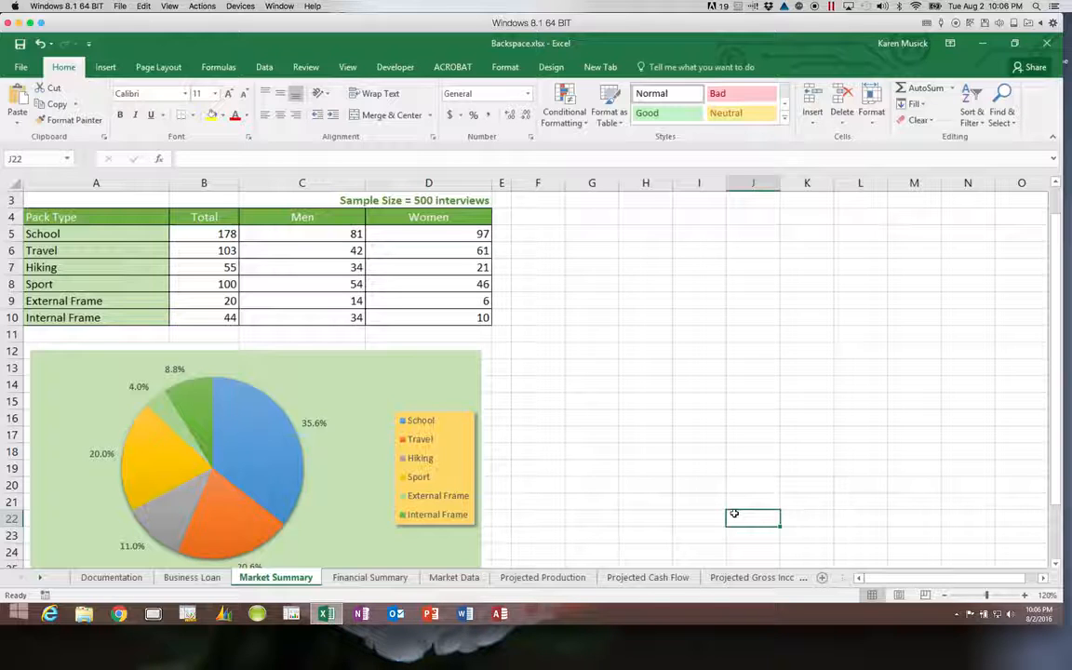
pyautogui.click(664, 322)
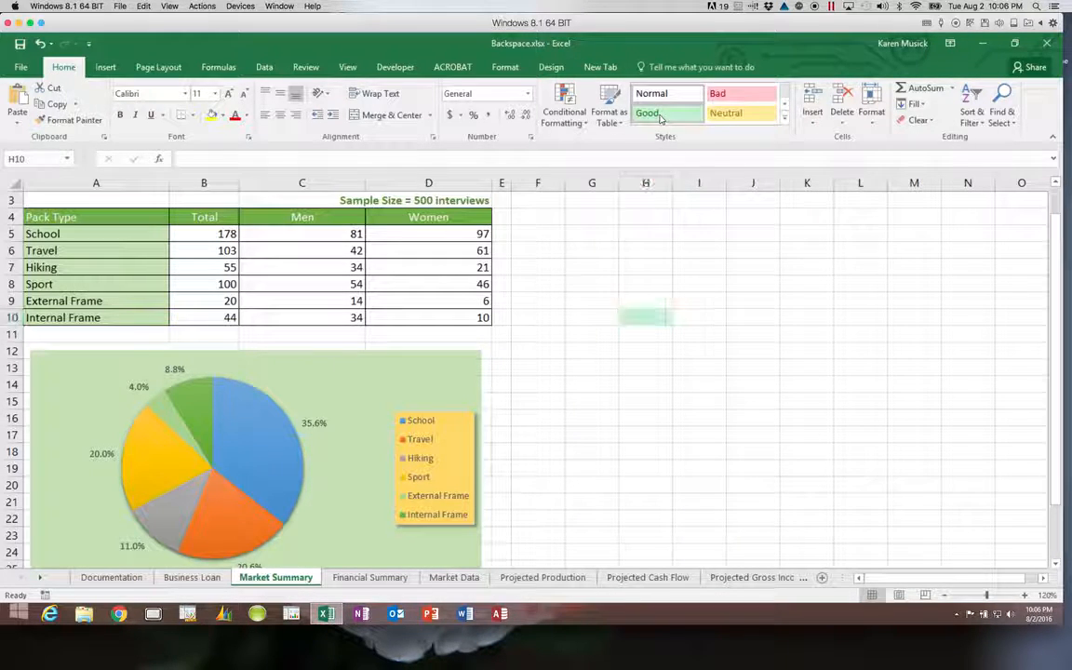
pyautogui.click(359, 391)
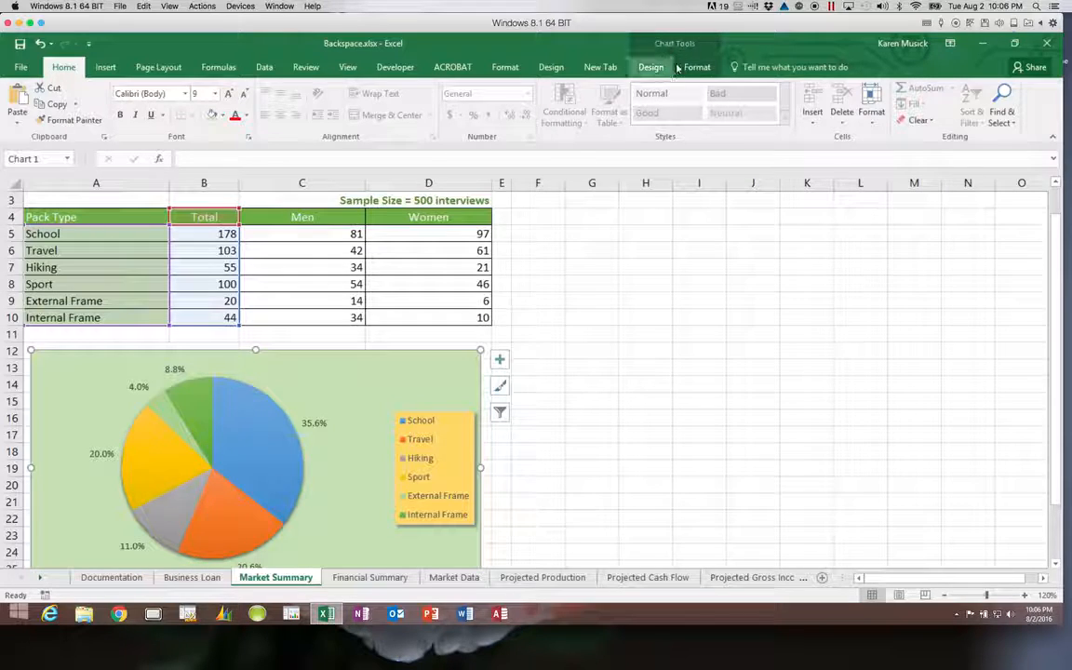
# Step: Deselect the pie chart and save the workbook
pyautogui.click(614, 383)
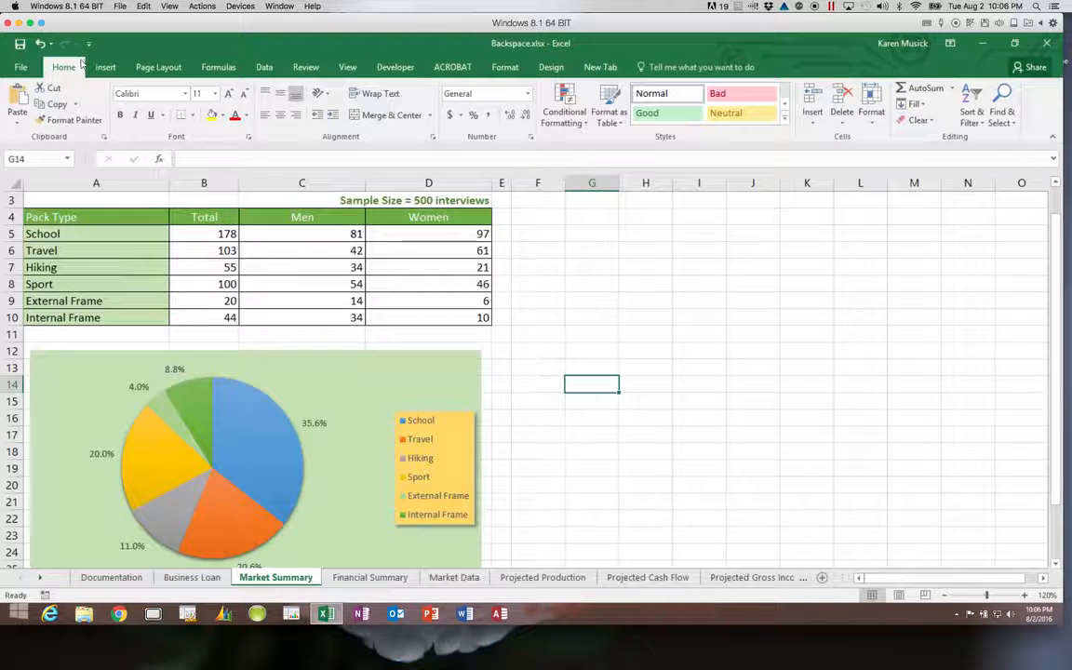
pyautogui.click(20, 44)
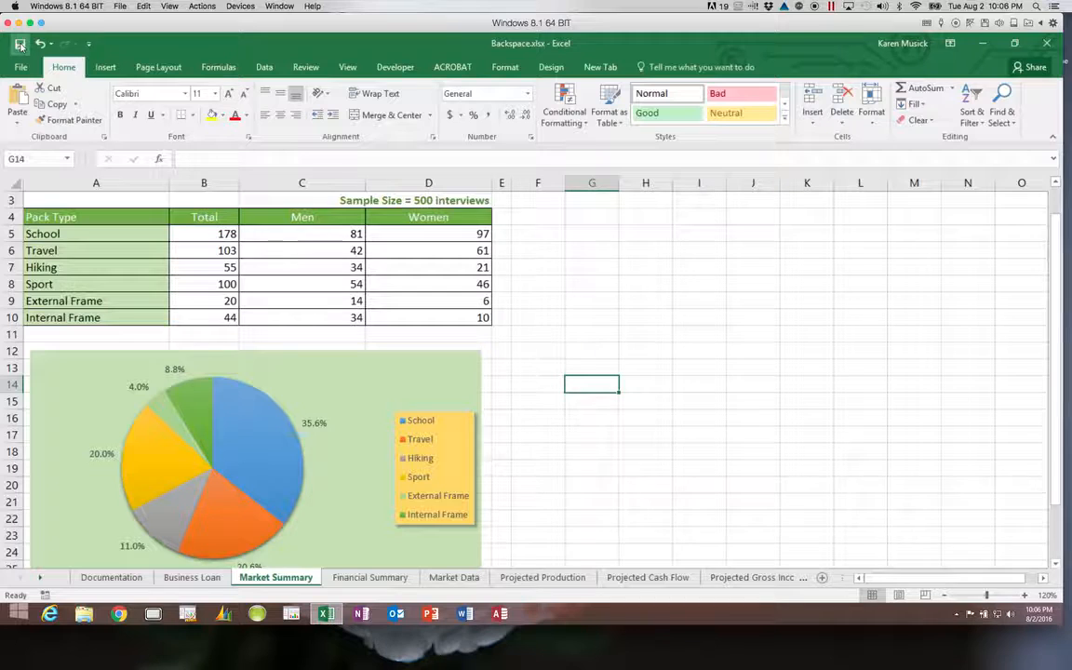